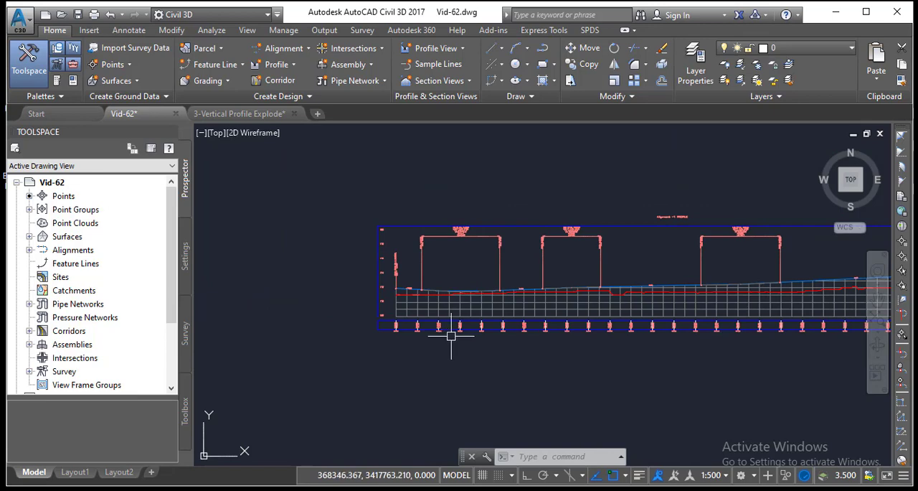
Step: Examine the elevation and station labels in the data band below the profile, from station 0+000 onward
{"action": "scroll", "coordinate": [434, 327], "scroll_direction": "up", "scroll_amount": 4}
{"action": "scroll", "coordinate": [434, 327], "scroll_direction": "up", "scroll_amount": 4}
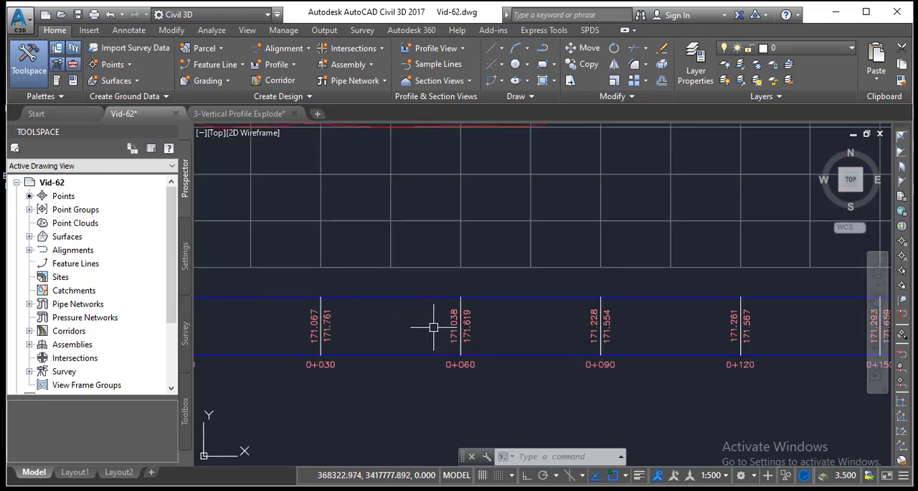
{"action": "scroll", "coordinate": [423, 328], "scroll_direction": "down", "scroll_amount": 5}
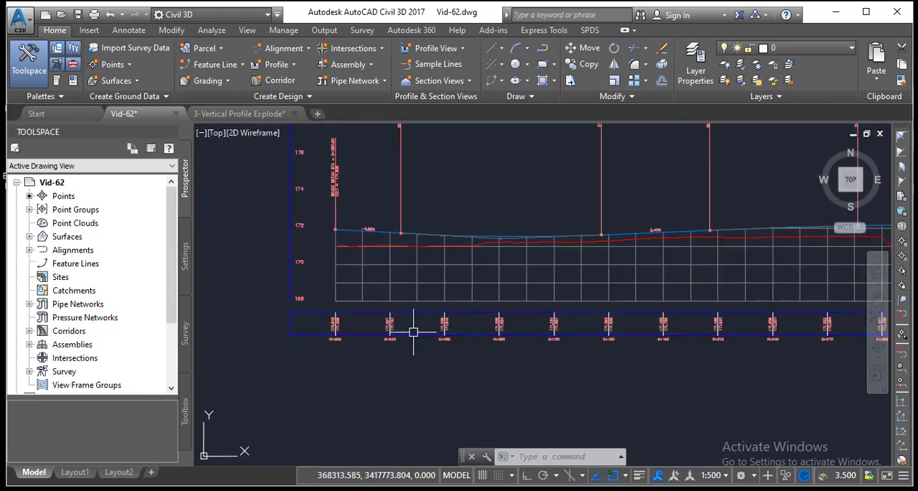
{"action": "scroll", "coordinate": [394, 330], "scroll_direction": "up", "scroll_amount": 5}
{"action": "scroll", "coordinate": [391, 331], "scroll_direction": "up", "scroll_amount": 6}
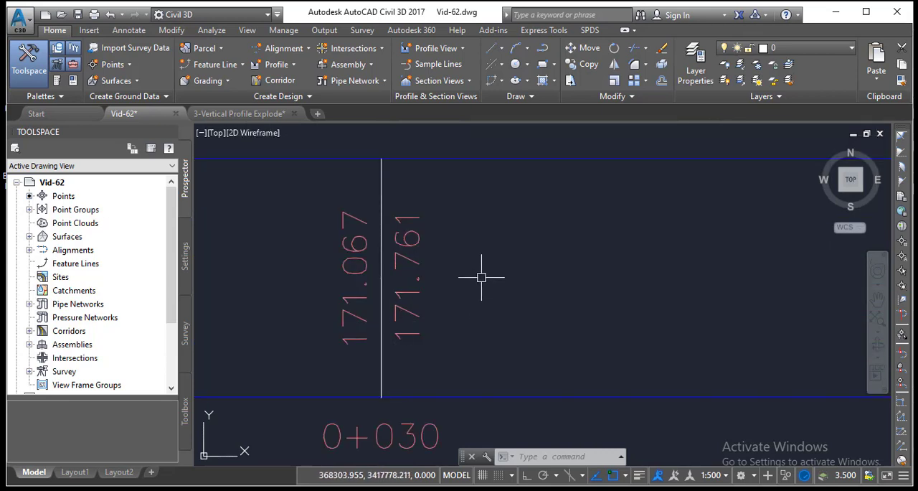
{"action": "scroll", "coordinate": [481, 276], "scroll_direction": "down", "scroll_amount": 7}
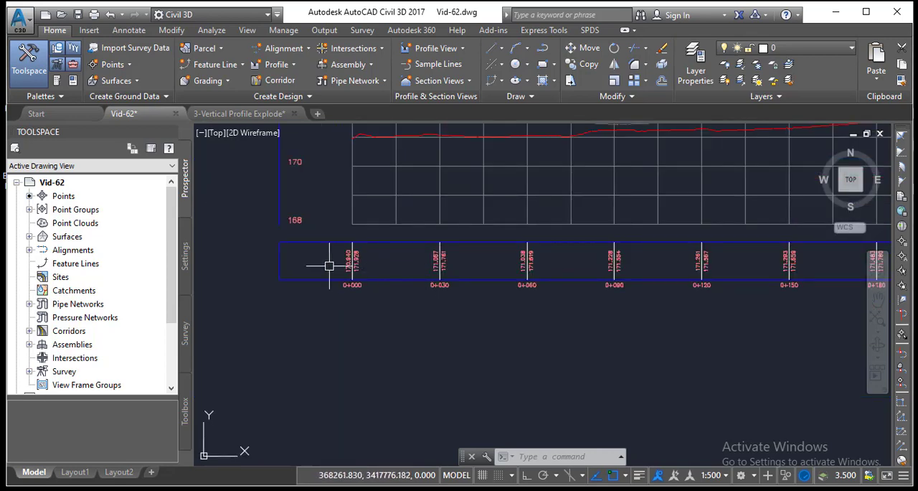
{"action": "scroll", "coordinate": [263, 258], "scroll_direction": "up", "scroll_amount": 4}
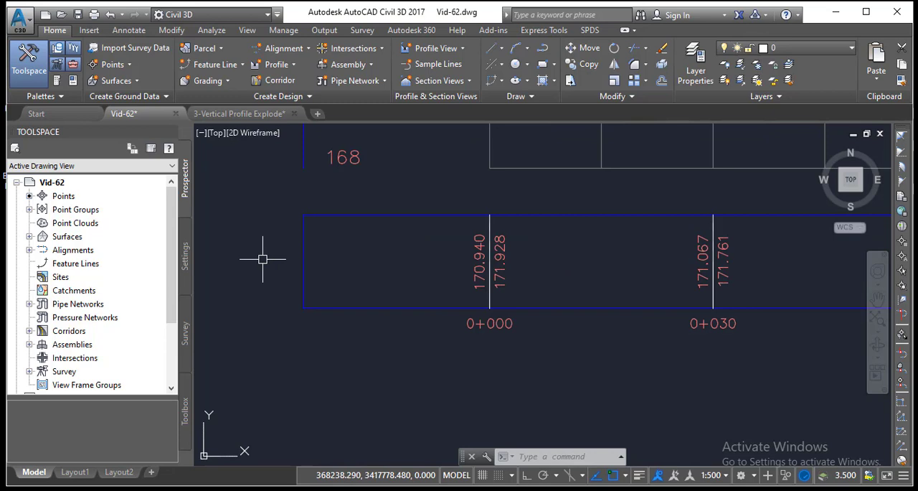
{"action": "scroll", "coordinate": [488, 270], "scroll_direction": "up", "scroll_amount": 2}
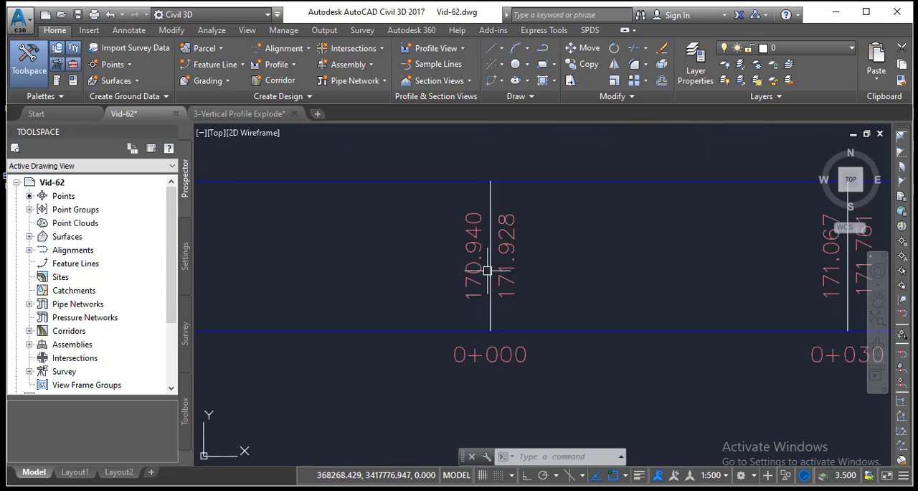
{"action": "middle_click_drag", "start_coordinate": [488, 271], "coordinate": [429, 279]}
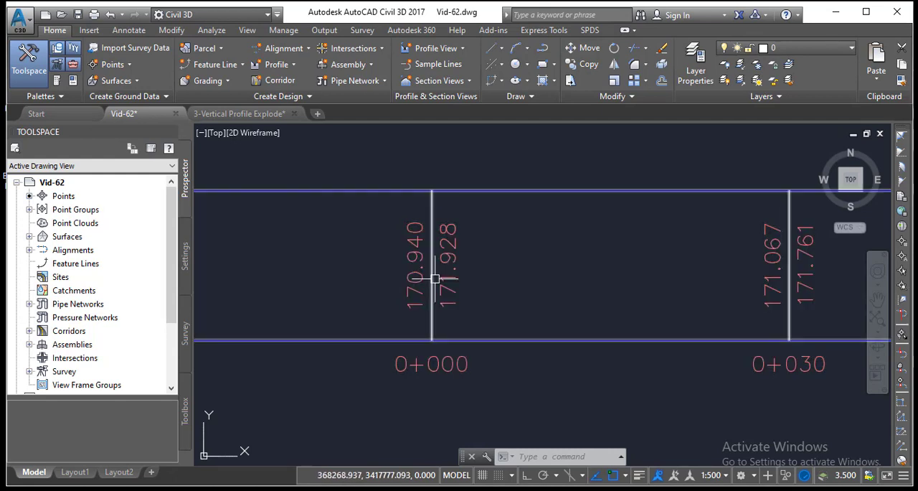
Step: Switch to the 3-Vertical Profile Explode drawing and examine its NSL and FRL elevation labels and the Difference band along the stations
{"action": "left_click", "coordinate": [264, 115]}
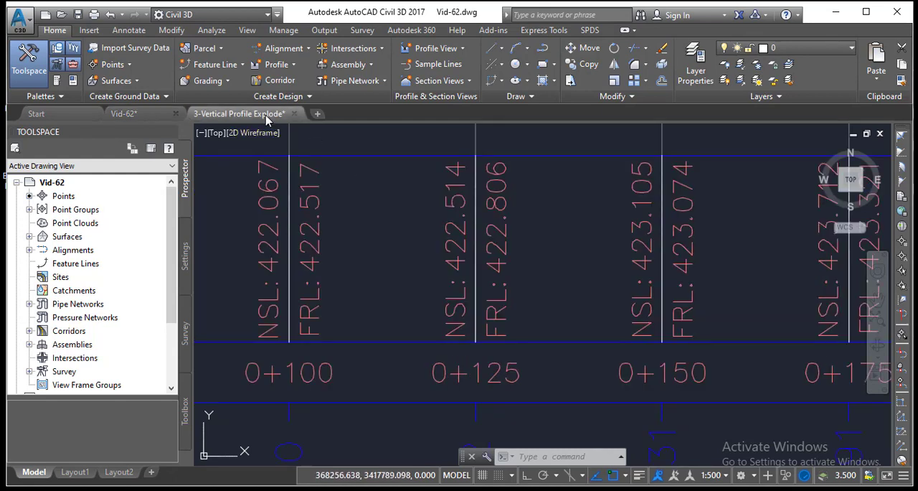
{"action": "scroll", "coordinate": [474, 265], "scroll_direction": "down", "scroll_amount": 2}
{"action": "mouse_move", "coordinate": [324, 265]}
{"action": "middle_mouse_down"}
{"action": "mouse_move", "coordinate": [498, 293]}
{"action": "mouse_move", "coordinate": [619, 271]}
{"action": "middle_mouse_up"}
{"action": "middle_click_drag", "start_coordinate": [302, 301], "coordinate": [562, 286]}
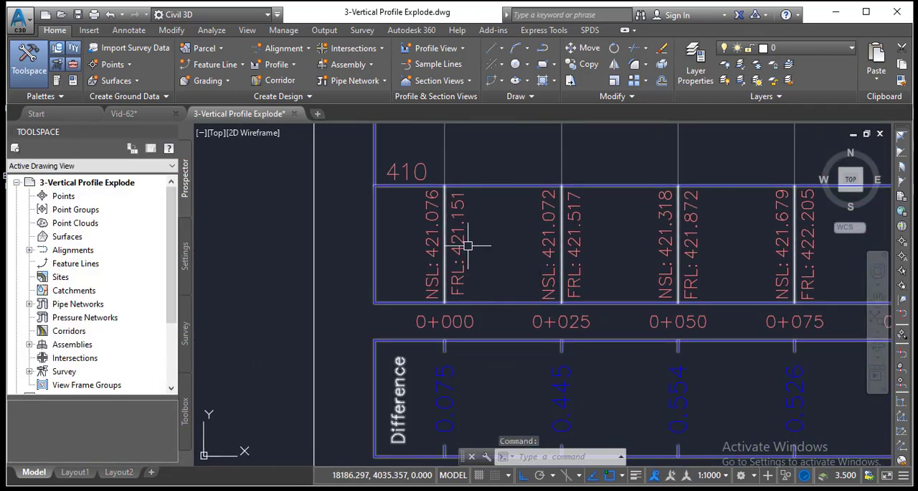
{"action": "scroll", "coordinate": [381, 291], "scroll_direction": "up", "scroll_amount": 2}
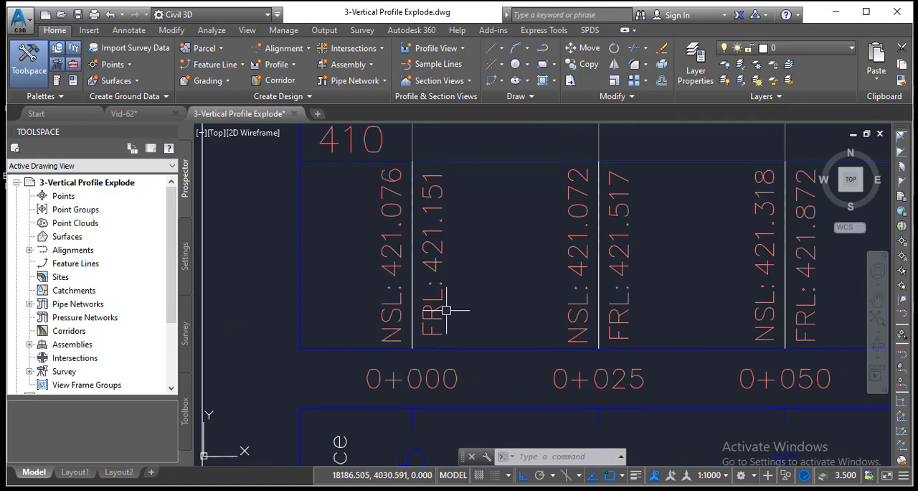
{"action": "scroll", "coordinate": [449, 310], "scroll_direction": "down", "scroll_amount": 6}
{"action": "middle_click_drag", "start_coordinate": [659, 297], "coordinate": [169, 285]}
{"action": "middle_click_drag", "start_coordinate": [706, 333], "coordinate": [282, 331]}
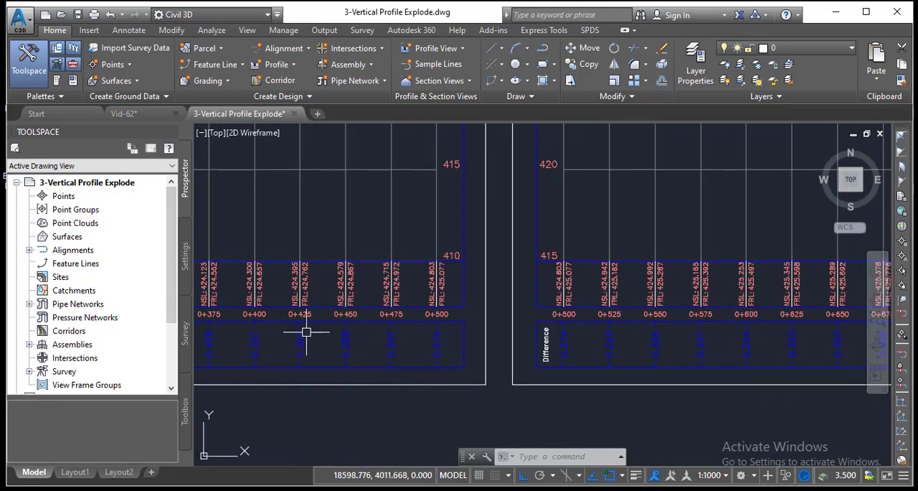
{"action": "scroll", "coordinate": [646, 324], "scroll_direction": "down", "scroll_amount": 2}
{"action": "middle_click_drag", "start_coordinate": [750, 318], "coordinate": [280, 308]}
{"action": "middle_click_drag", "start_coordinate": [634, 313], "coordinate": [226, 325]}
{"action": "scroll", "coordinate": [528, 315], "scroll_direction": "up", "scroll_amount": 10}
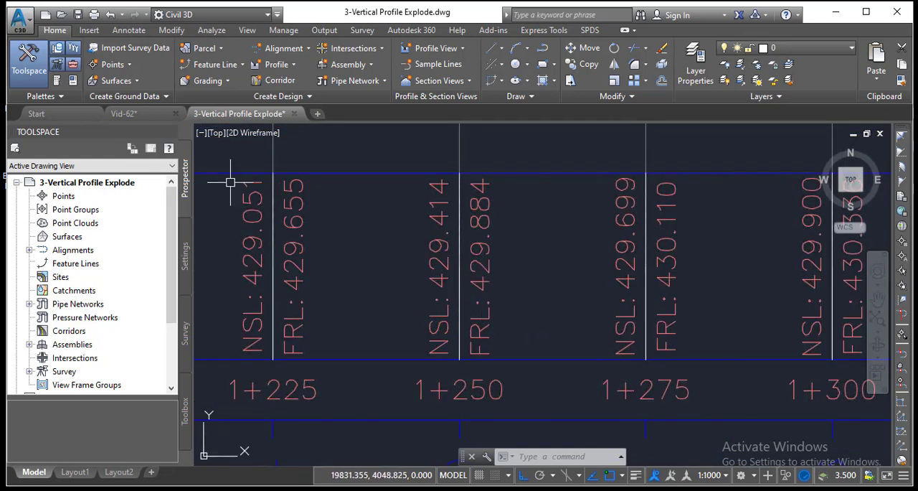
Step: Return to the Vid-62 drawing and examine the start of its data band and the elevation labels near station 0+000
{"action": "left_click", "coordinate": [126, 113]}
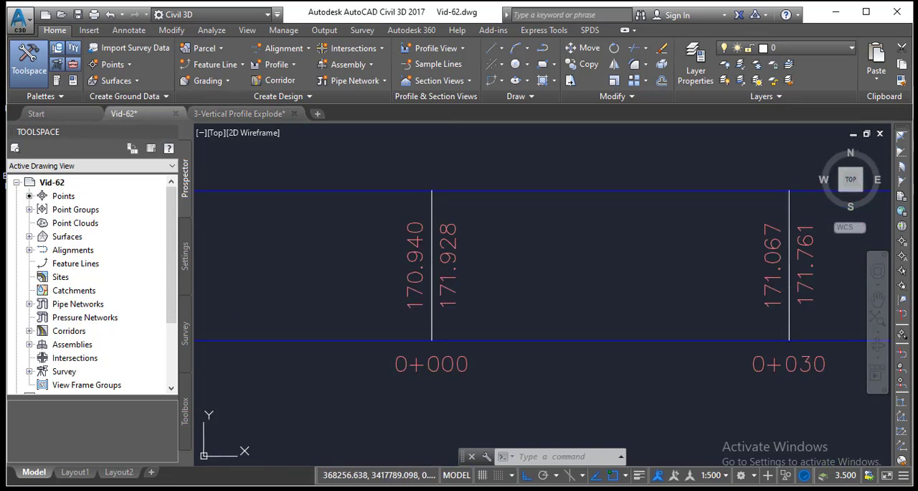
{"action": "scroll", "coordinate": [528, 289], "scroll_direction": "down", "scroll_amount": 3}
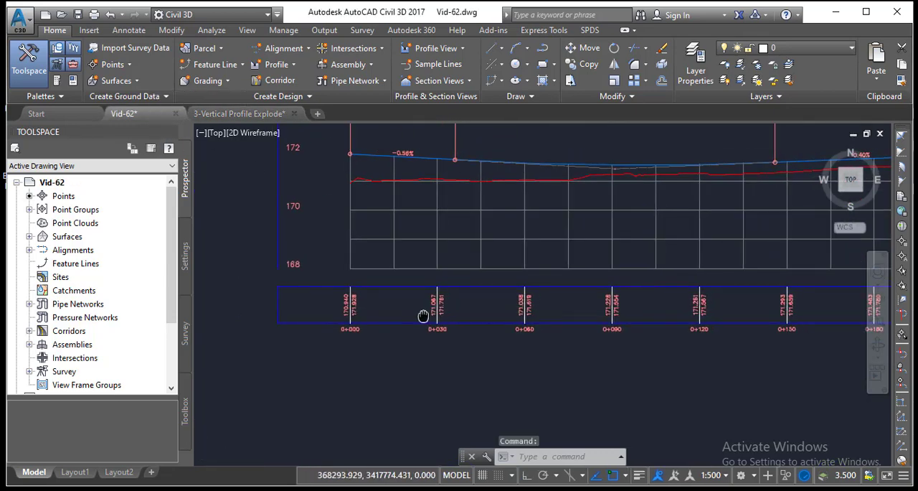
{"action": "scroll", "coordinate": [343, 310], "scroll_direction": "up", "scroll_amount": 6}
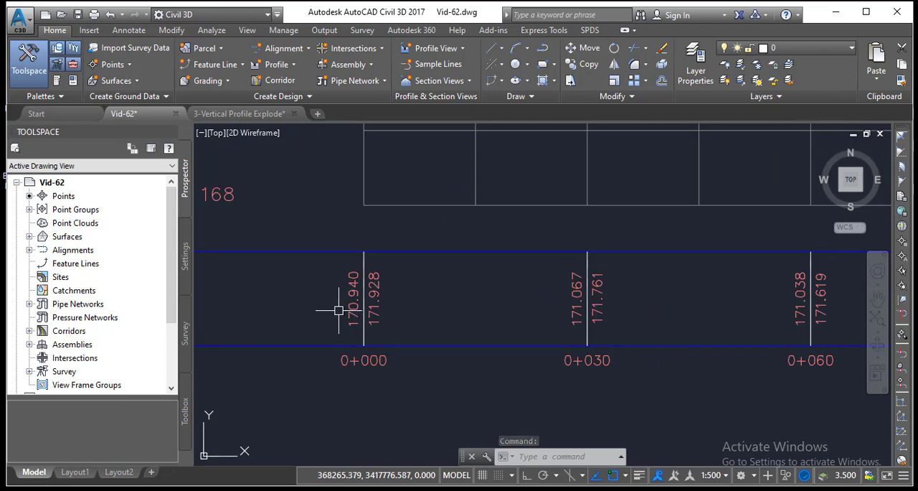
{"action": "mouse_move", "coordinate": [329, 308]}
{"action": "middle_mouse_down"}
{"action": "mouse_move", "coordinate": [636, 311]}
{"action": "mouse_move", "coordinate": [529, 318]}
{"action": "middle_mouse_up"}
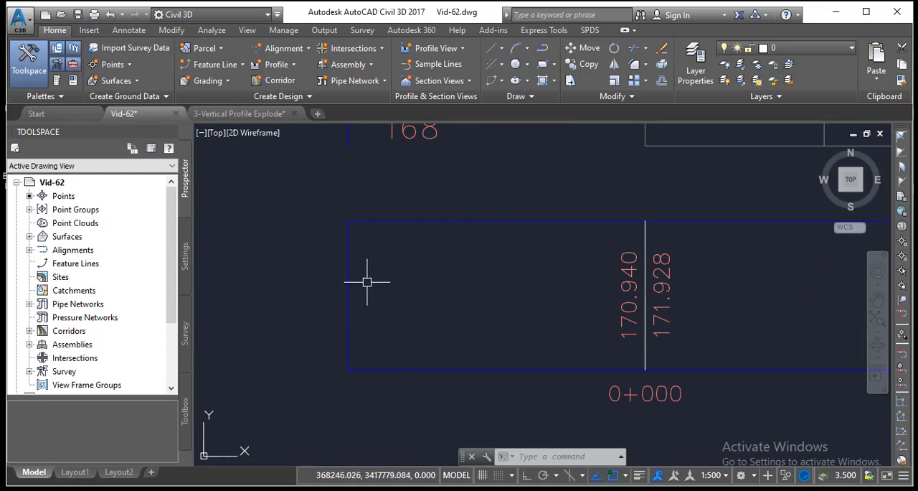
{"action": "mouse_move", "coordinate": [346, 289]}
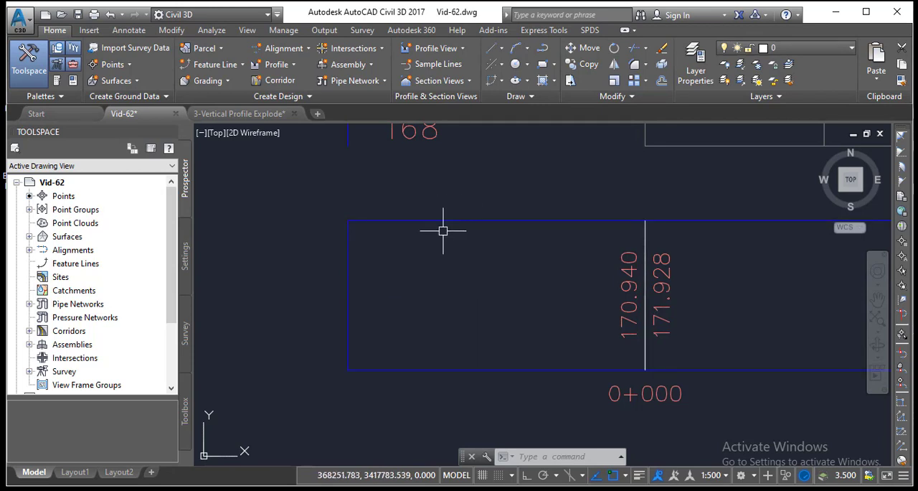
{"action": "scroll", "coordinate": [537, 283], "scroll_direction": "down", "scroll_amount": 4}
{"action": "scroll", "coordinate": [504, 260], "scroll_direction": "up", "scroll_amount": 4}
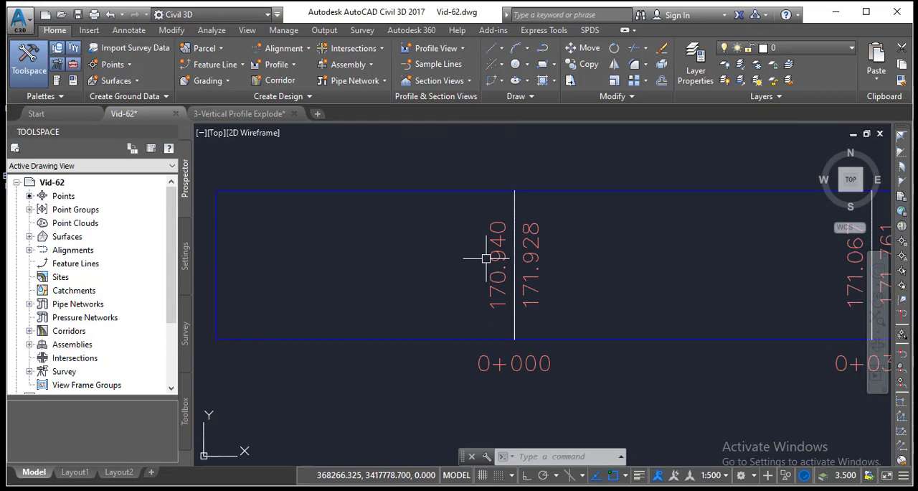
{"action": "scroll", "coordinate": [486, 258], "scroll_direction": "down", "scroll_amount": 2}
{"action": "middle_click_drag", "start_coordinate": [559, 263], "coordinate": [412, 270]}
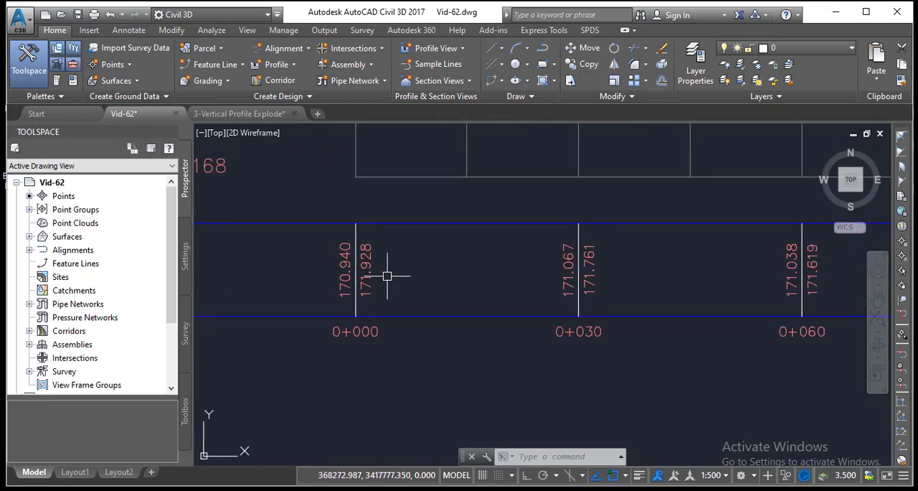
{"action": "scroll", "coordinate": [388, 277], "scroll_direction": "down", "scroll_amount": 2}
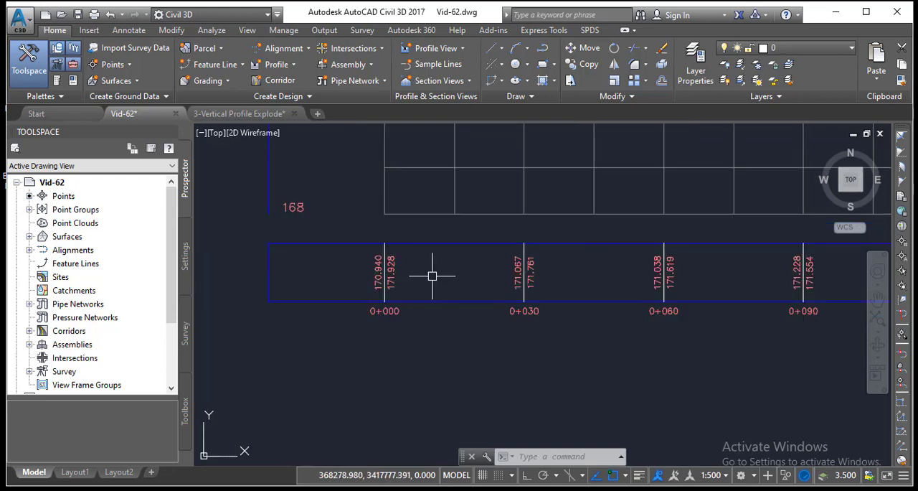
{"action": "left_click", "coordinate": [394, 273]}
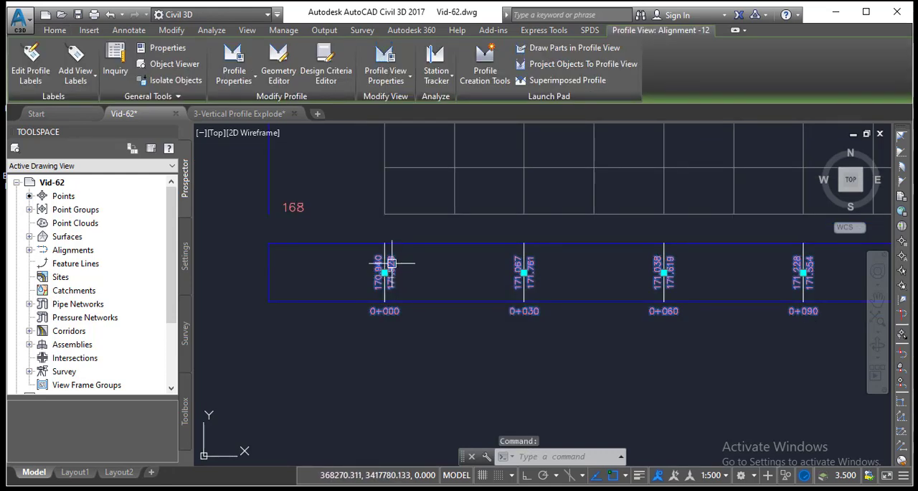
{"action": "right_click", "coordinate": [391, 263]}
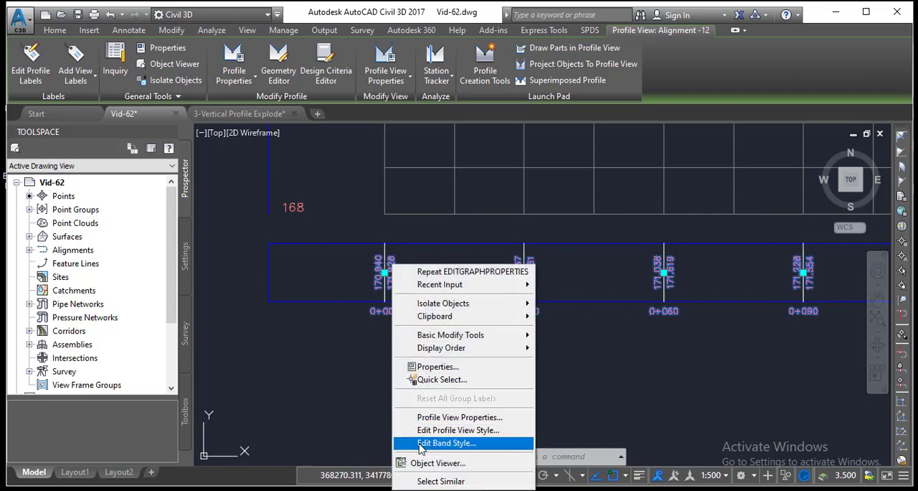
{"action": "key", "text": "Escape"}
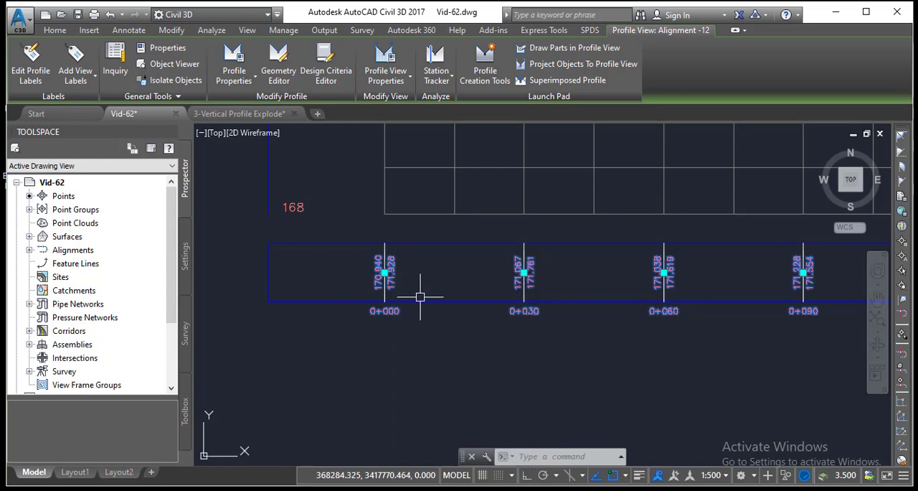
{"action": "key", "text": "Escape"}
Step: Open the band style of the elevation and station label group below the profile for editing
{"action": "scroll", "coordinate": [420, 284], "scroll_direction": "down", "scroll_amount": 3}
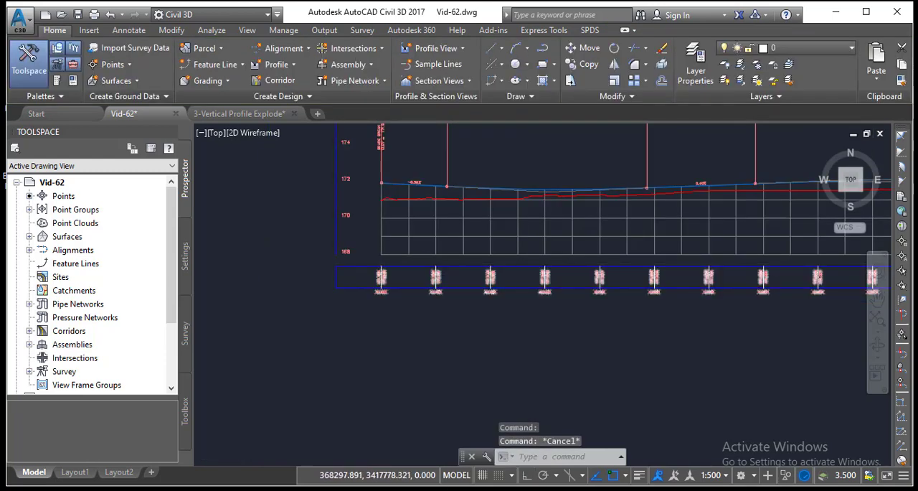
{"action": "scroll", "coordinate": [436, 271], "scroll_direction": "up", "scroll_amount": 3}
{"action": "scroll", "coordinate": [439, 273], "scroll_direction": "down", "scroll_amount": 2}
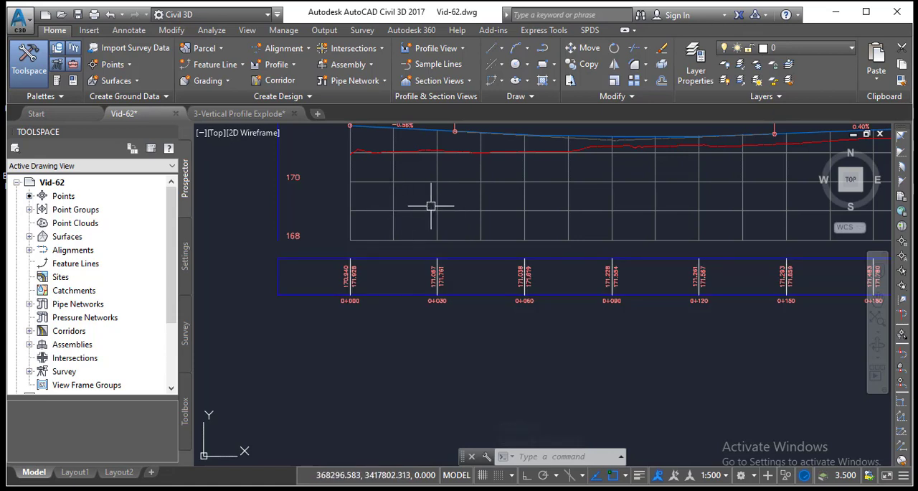
{"action": "scroll", "coordinate": [442, 276], "scroll_direction": "up", "scroll_amount": 4}
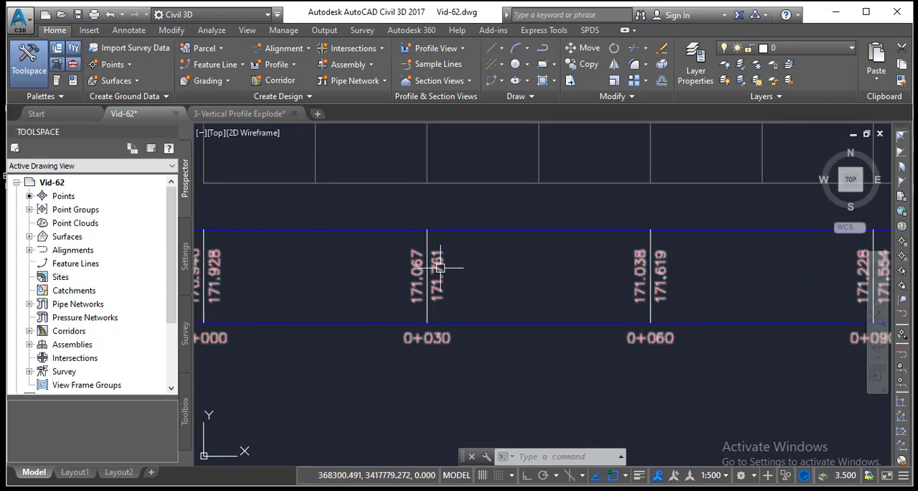
{"action": "scroll", "coordinate": [439, 270], "scroll_direction": "down", "scroll_amount": 2}
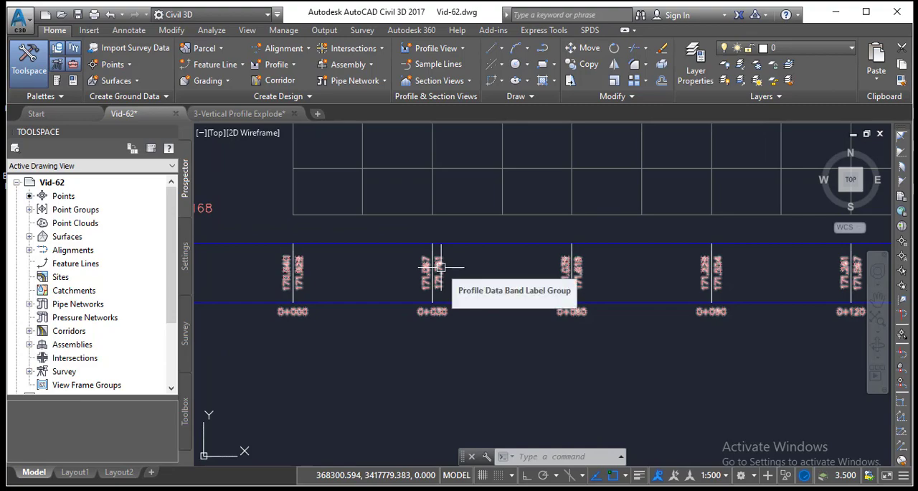
{"action": "left_click", "coordinate": [441, 266]}
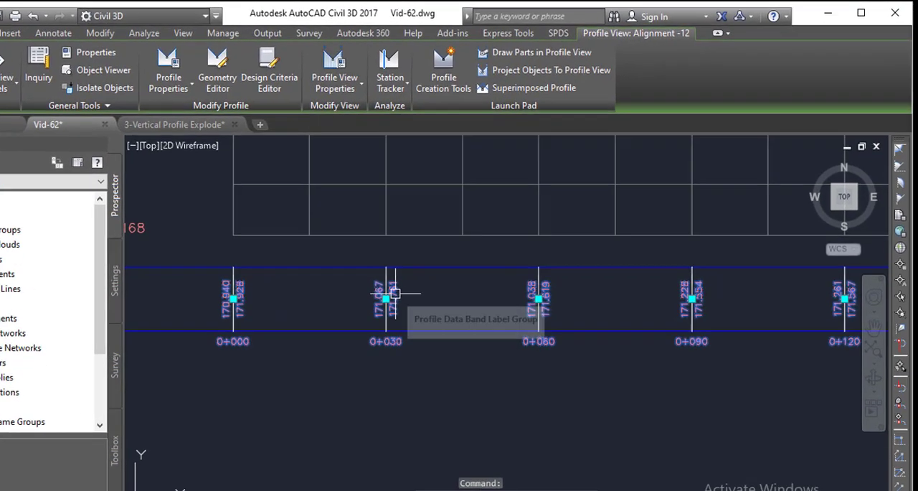
{"action": "right_click", "coordinate": [441, 266]}
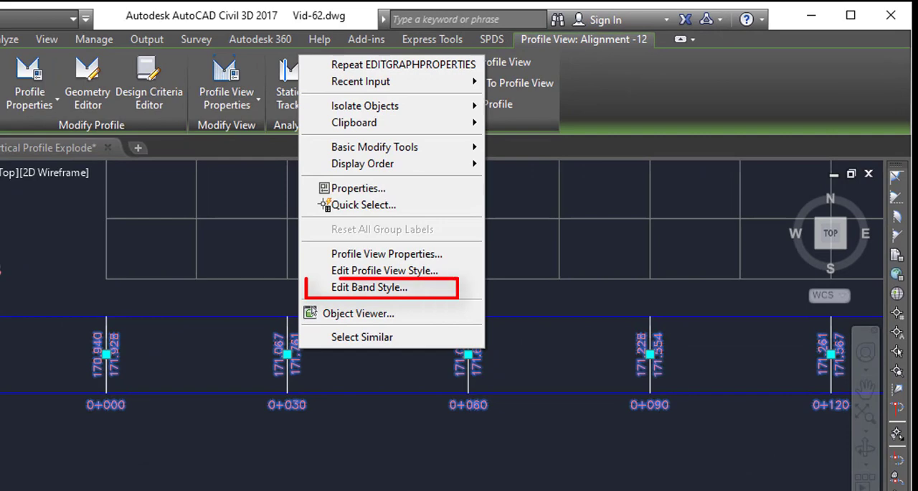
{"action": "left_click", "coordinate": [367, 290]}
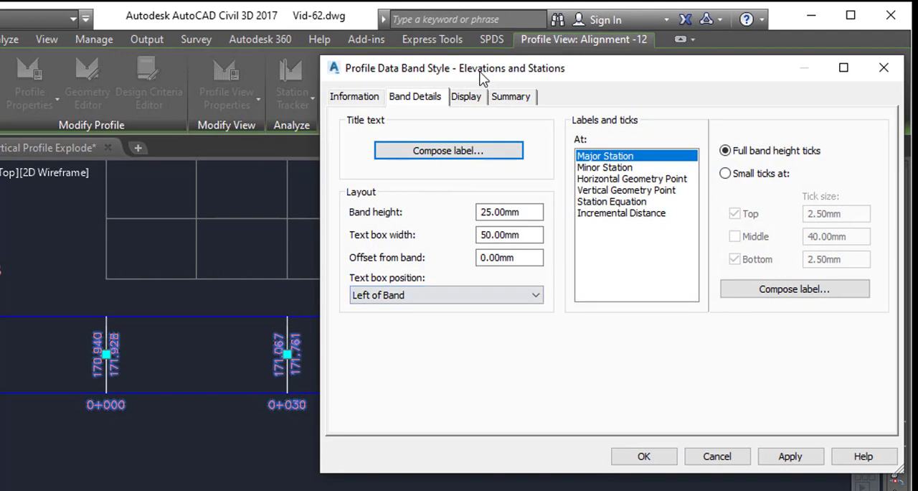
{"action": "left_click_drag", "start_coordinate": [482, 75], "coordinate": [299, 64]}
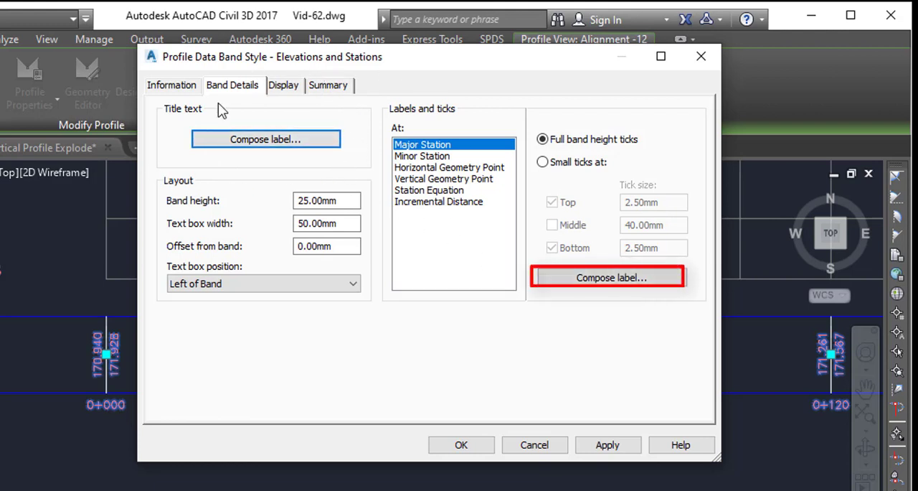
Step: Open the Major Station label of the band style for composing and review its general, layout and dragged-state settings
{"action": "left_click", "coordinate": [602, 280]}
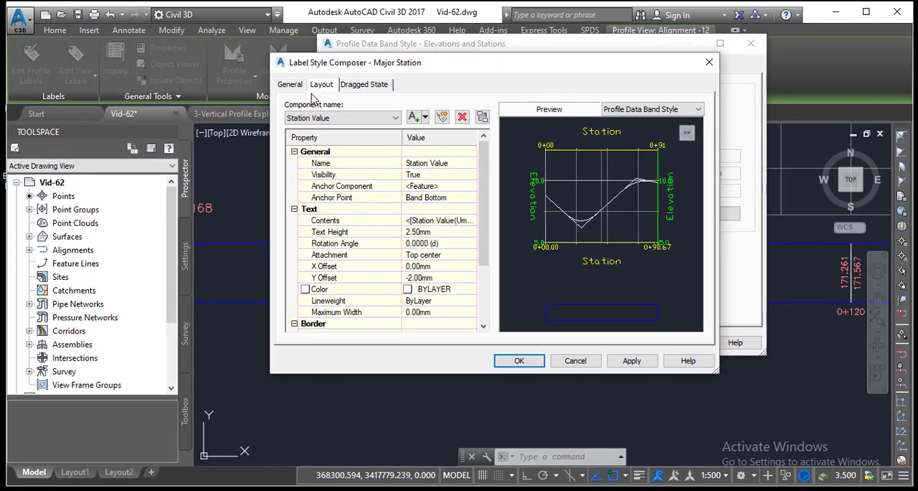
{"action": "left_click", "coordinate": [291, 85]}
{"action": "left_click", "coordinate": [322, 85]}
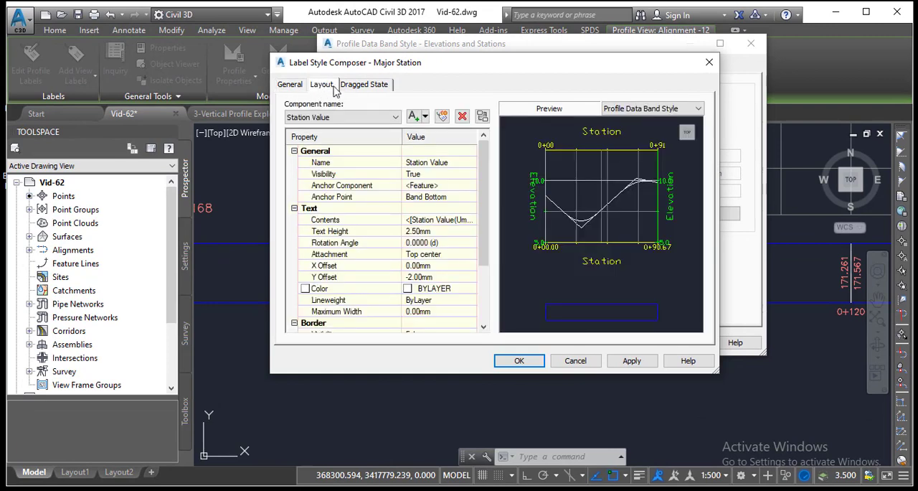
{"action": "left_click", "coordinate": [364, 85]}
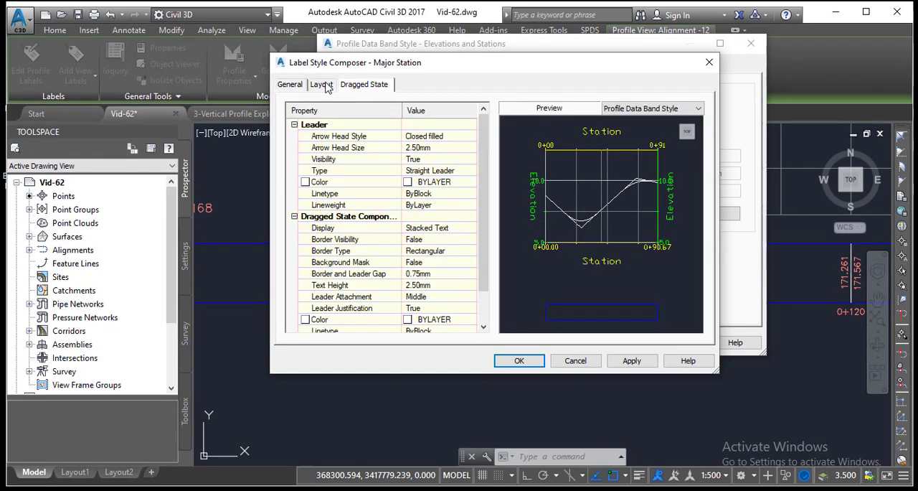
{"action": "left_click", "coordinate": [321, 84]}
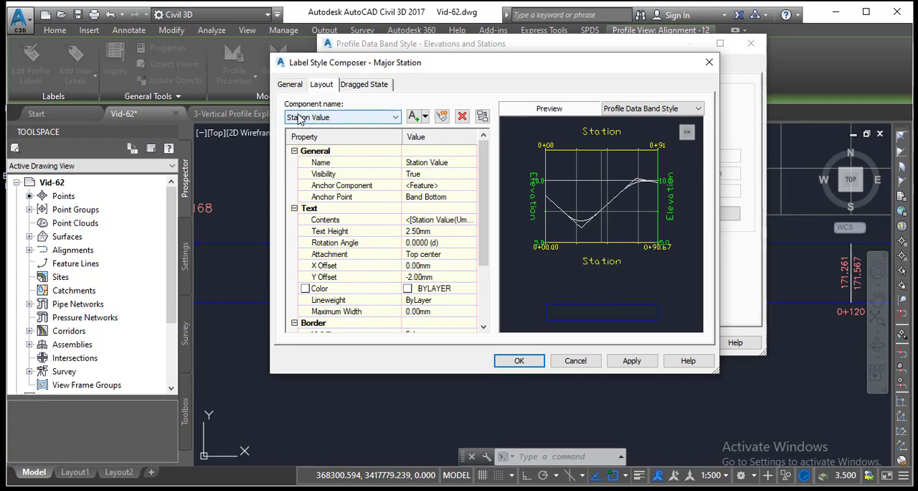
Step: Check the Major Station label's component list, and cancel out of the label composer and band style
{"action": "left_click", "coordinate": [395, 117]}
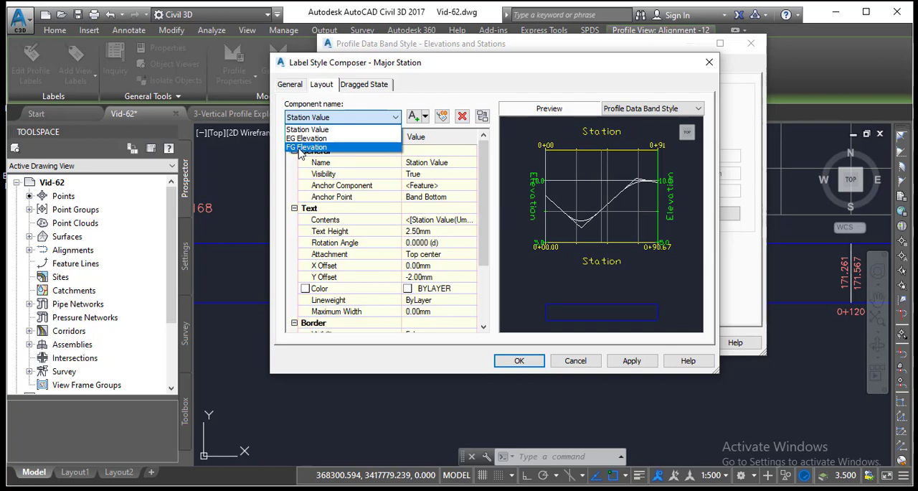
{"action": "left_click", "coordinate": [579, 368]}
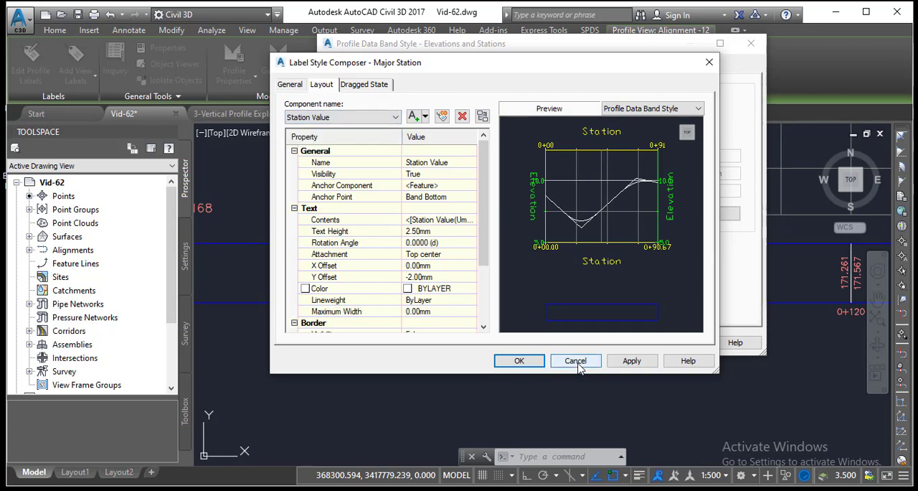
{"action": "left_click", "coordinate": [580, 361]}
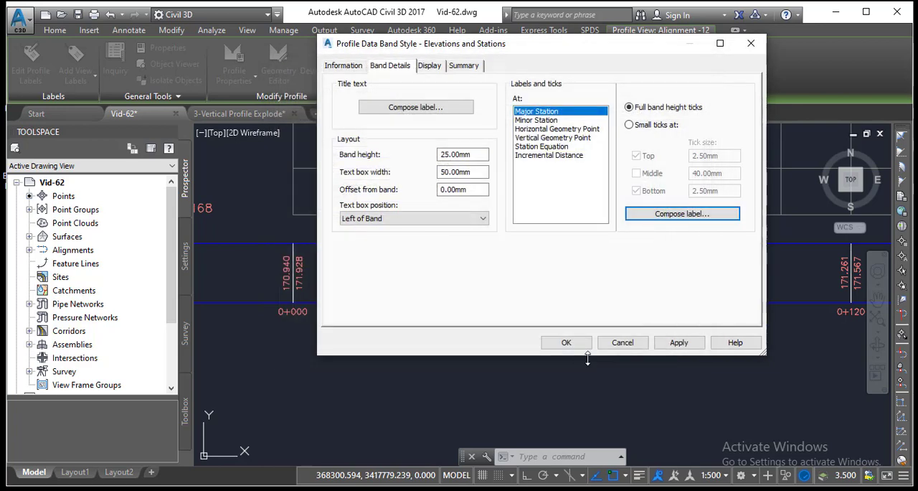
{"action": "left_click", "coordinate": [622, 344]}
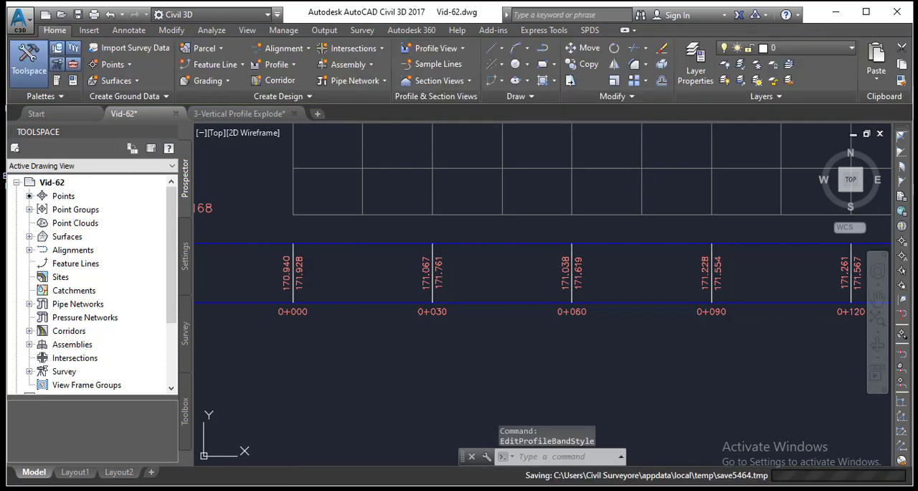
Step: Examine the paired elevation labels at stations 0+030 and 0+060 in the profile data band
{"action": "scroll", "coordinate": [416, 297], "scroll_direction": "up", "scroll_amount": 4}
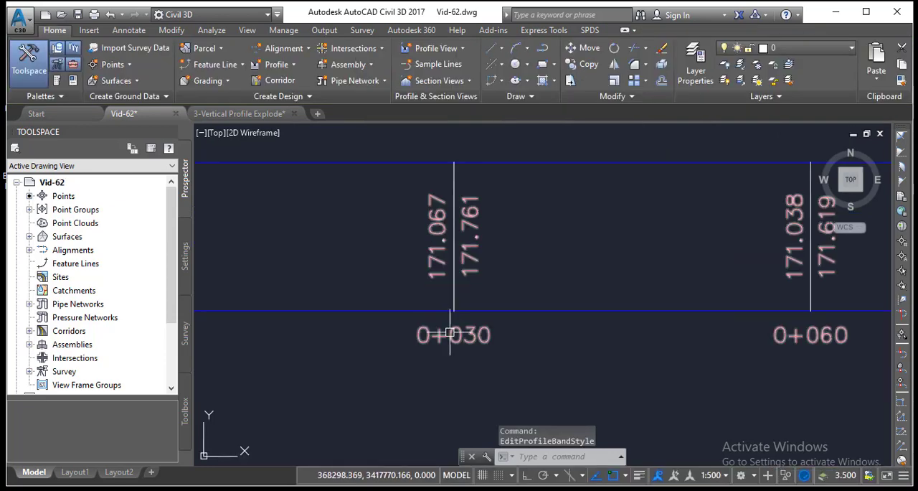
{"action": "scroll", "coordinate": [574, 333], "scroll_direction": "down", "scroll_amount": 5}
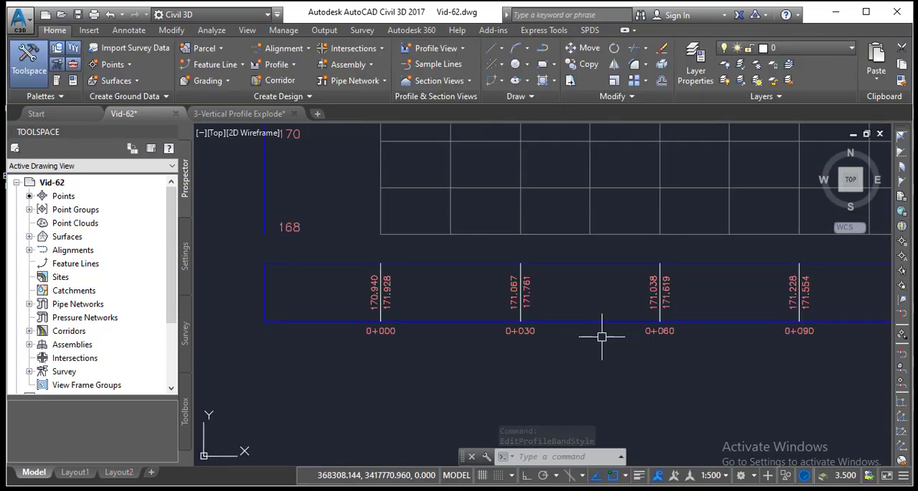
{"action": "scroll", "coordinate": [660, 285], "scroll_direction": "up", "scroll_amount": 5}
{"action": "middle_click_drag", "start_coordinate": [660, 284], "coordinate": [554, 259]}
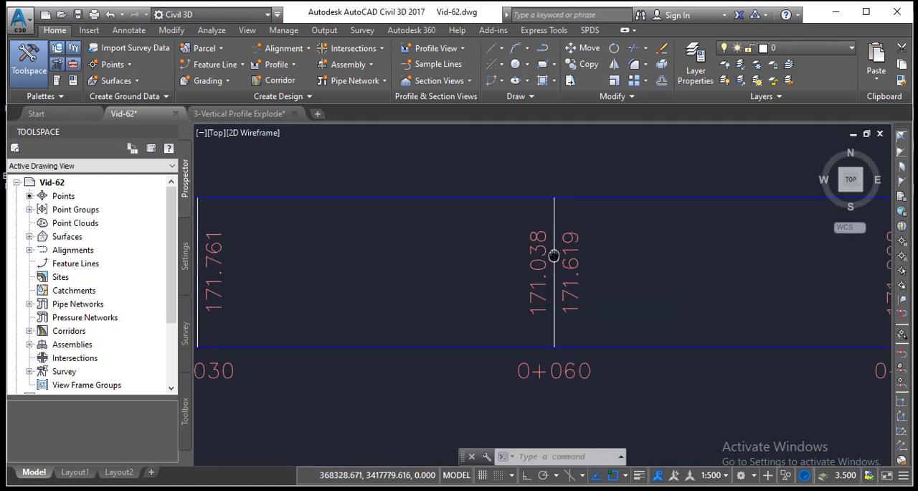
{"action": "scroll", "coordinate": [538, 270], "scroll_direction": "up", "scroll_amount": 2}
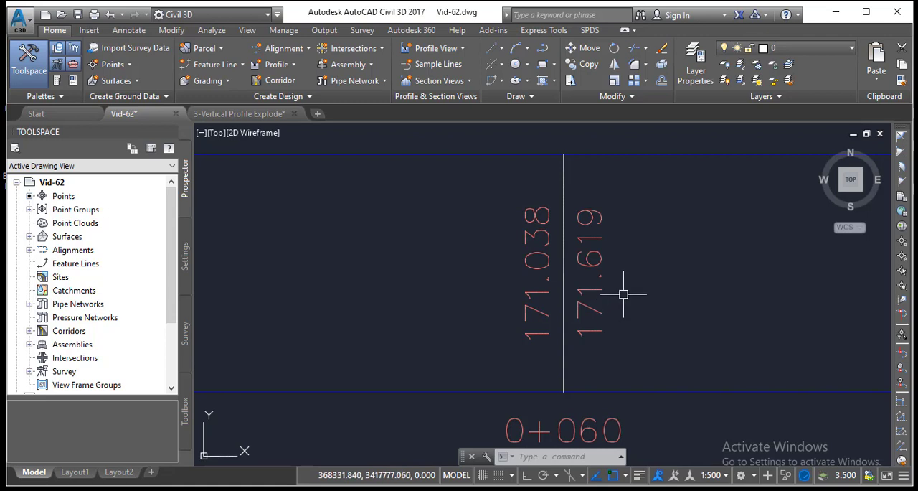
{"action": "scroll", "coordinate": [582, 265], "scroll_direction": "down", "scroll_amount": 4}
{"action": "scroll", "coordinate": [582, 265], "scroll_direction": "down", "scroll_amount": 4}
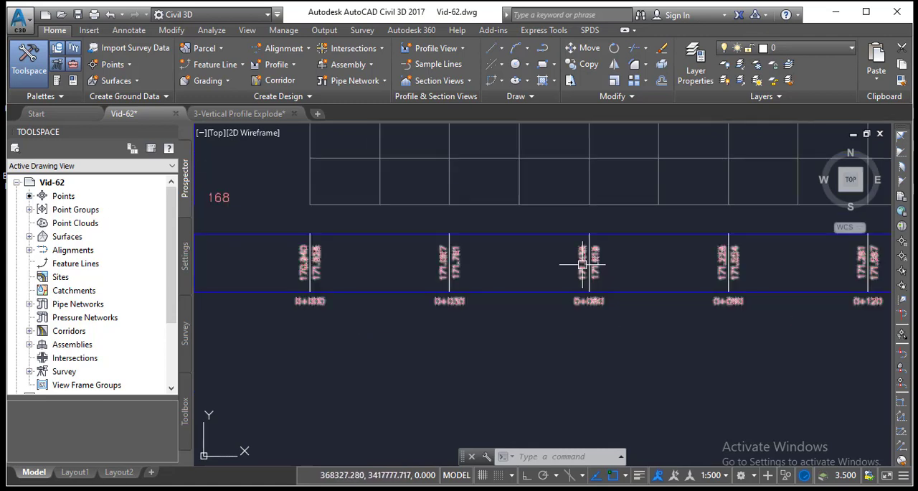
Step: Open the band style of the label group at station 0+030 and start composing its Major Station label
{"action": "scroll", "coordinate": [500, 266], "scroll_direction": "up", "scroll_amount": 8}
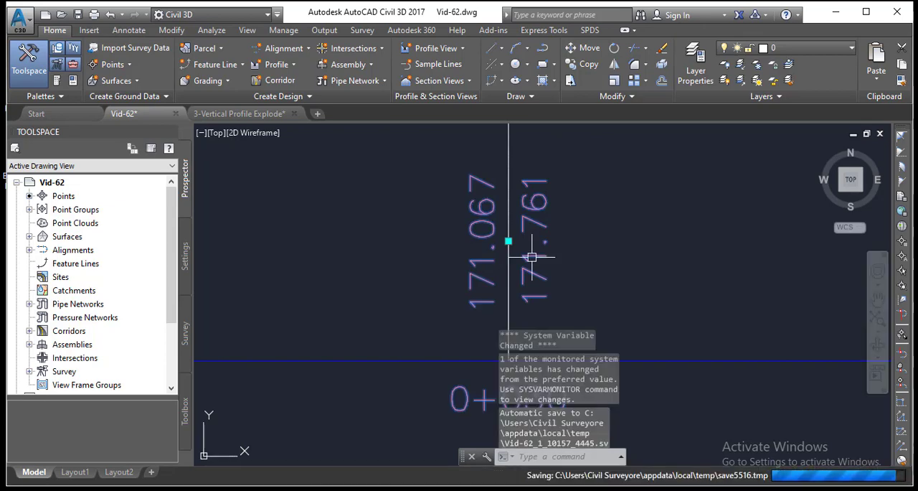
{"action": "right_click", "coordinate": [536, 259]}
{"action": "left_click", "coordinate": [586, 437]}
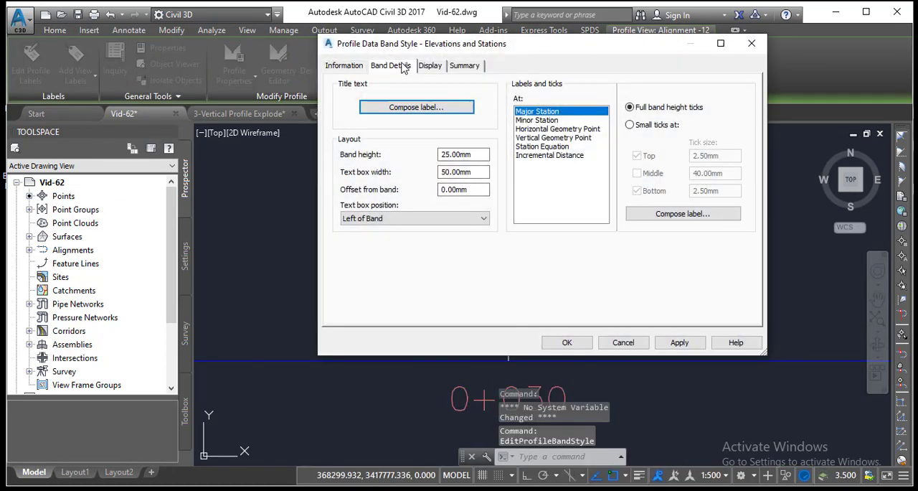
{"action": "left_click", "coordinate": [654, 217]}
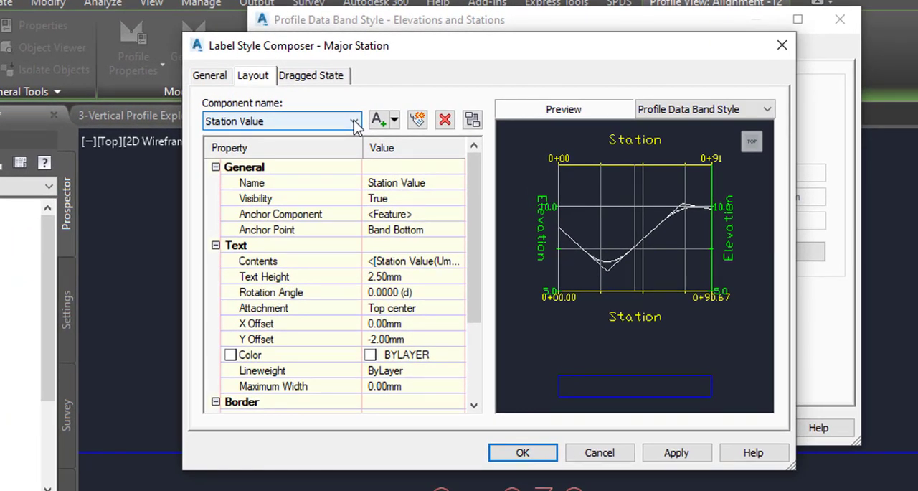
Step: Add the prefix "NSL:" before the Profile1 Elevation field in the EG Elevation component's contents
{"action": "left_click", "coordinate": [355, 122]}
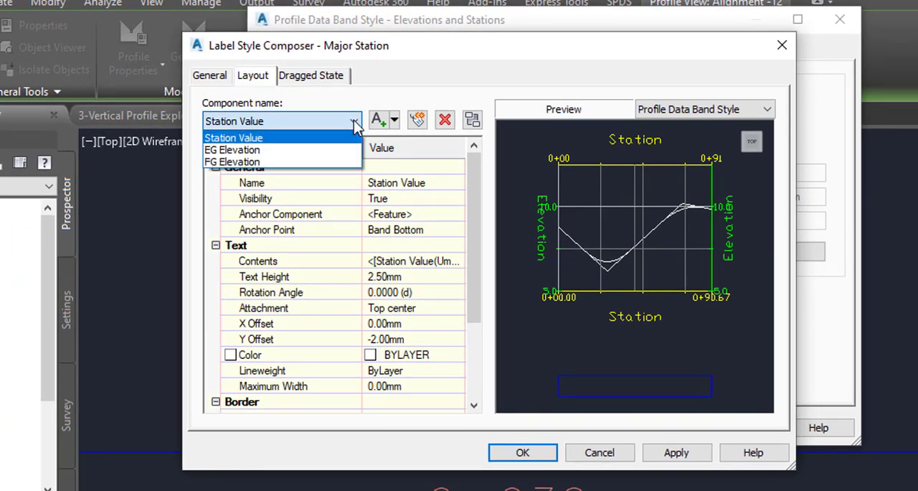
{"action": "left_click", "coordinate": [230, 152]}
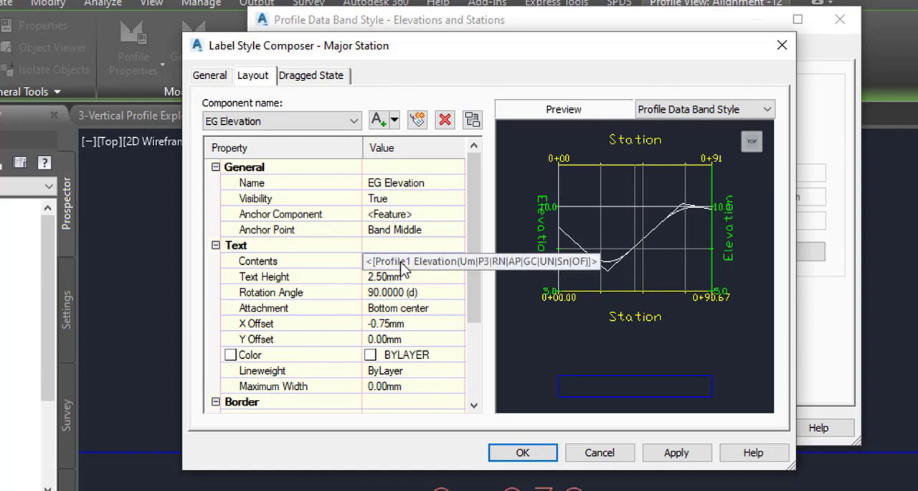
{"action": "left_click", "coordinate": [404, 267]}
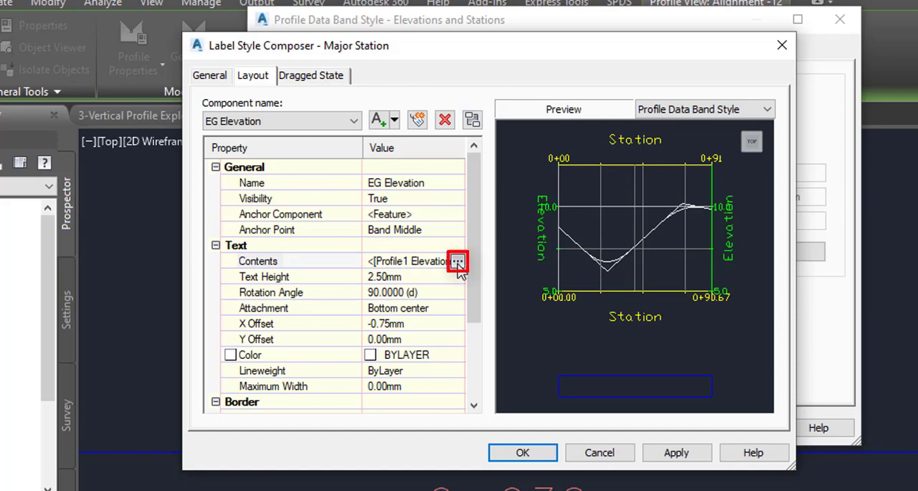
{"action": "left_click", "coordinate": [458, 262]}
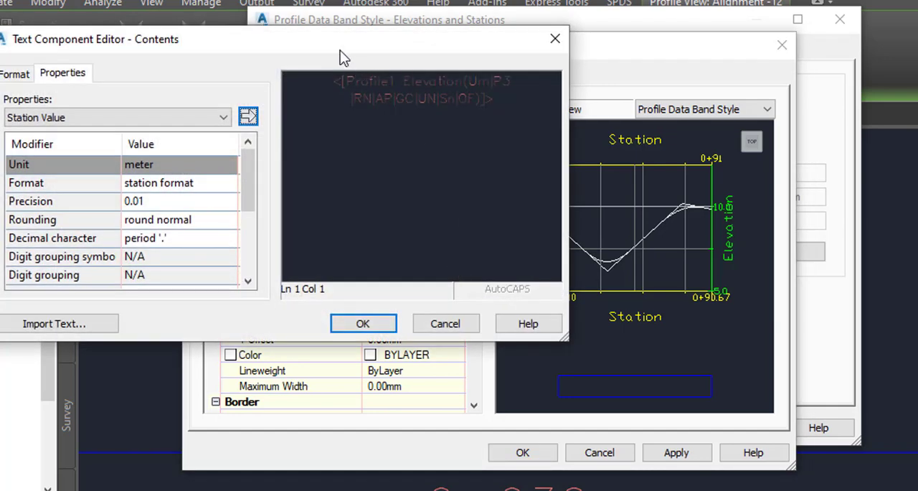
{"action": "left_click_drag", "start_coordinate": [340, 50], "coordinate": [512, 103]}
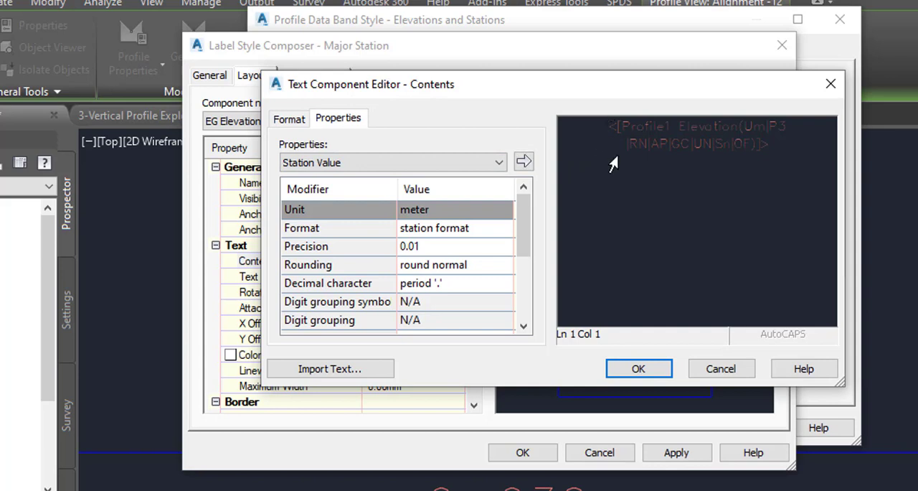
{"action": "type", "text": "NS:"}
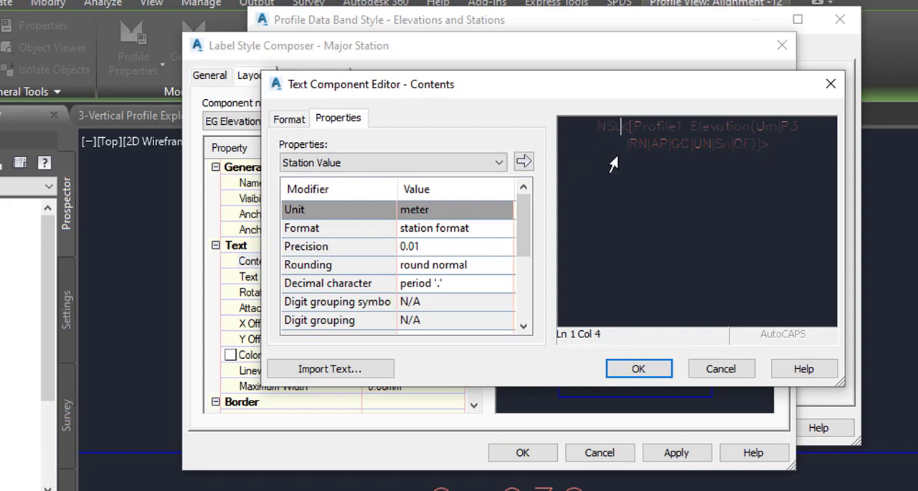
{"action": "type", "text": ":"}
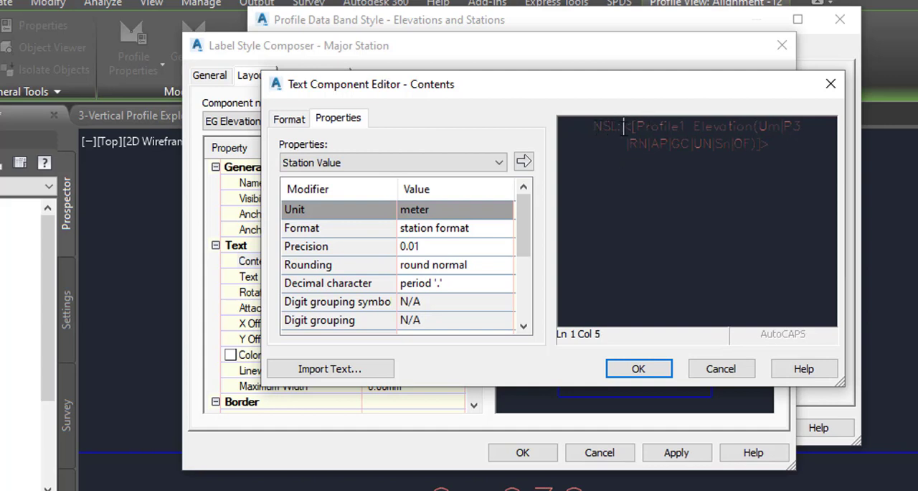
{"action": "left_click", "coordinate": [638, 369]}
Step: Apply and accept the changes to the Major Station label and the Elevations and Stations band style
{"action": "left_click", "coordinate": [665, 447]}
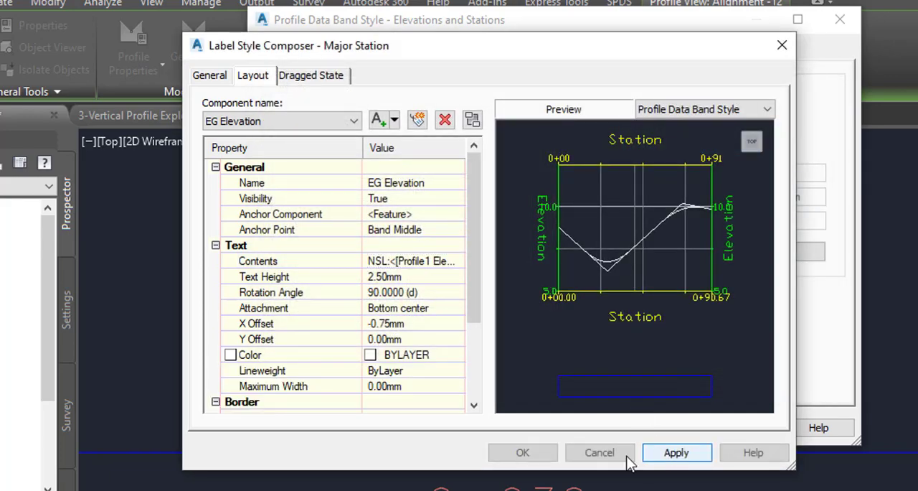
{"action": "left_click", "coordinate": [534, 455]}
{"action": "left_click", "coordinate": [732, 428]}
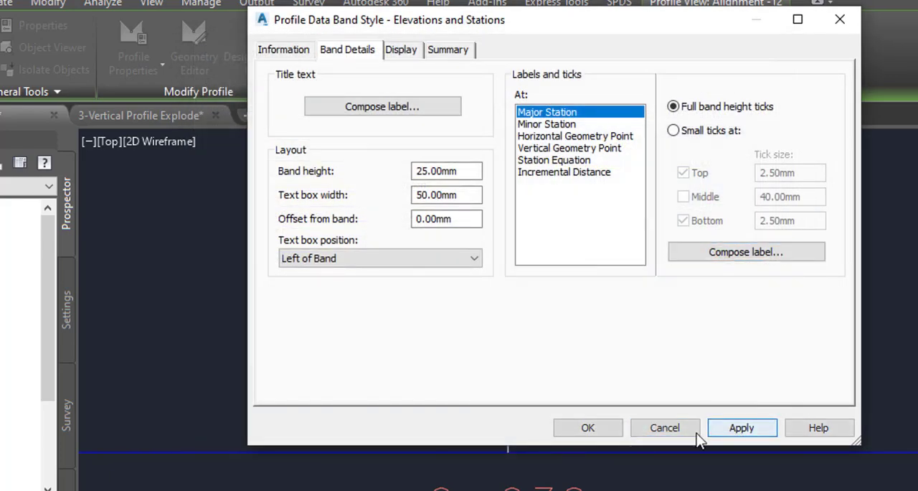
{"action": "left_click", "coordinate": [592, 426]}
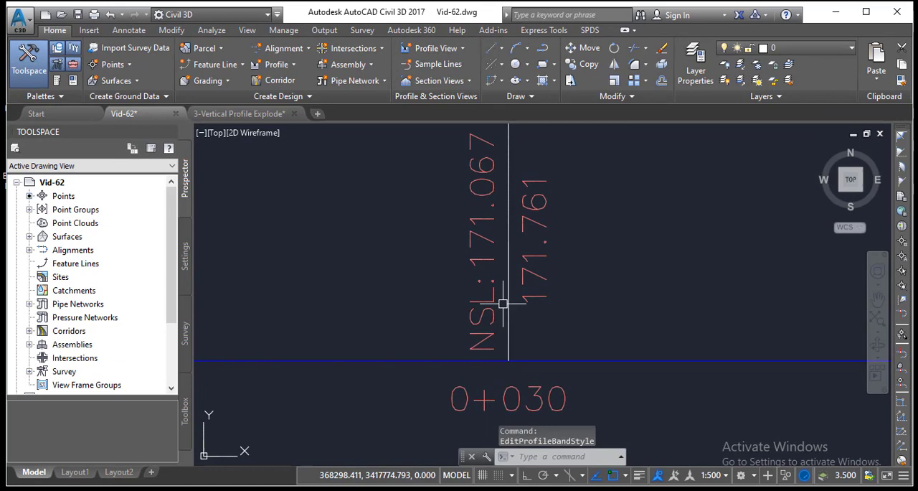
Step: Examine the edited existing-ground elevation labels at the stations along the data band
{"action": "scroll", "coordinate": [503, 303], "scroll_direction": "down", "scroll_amount": 8}
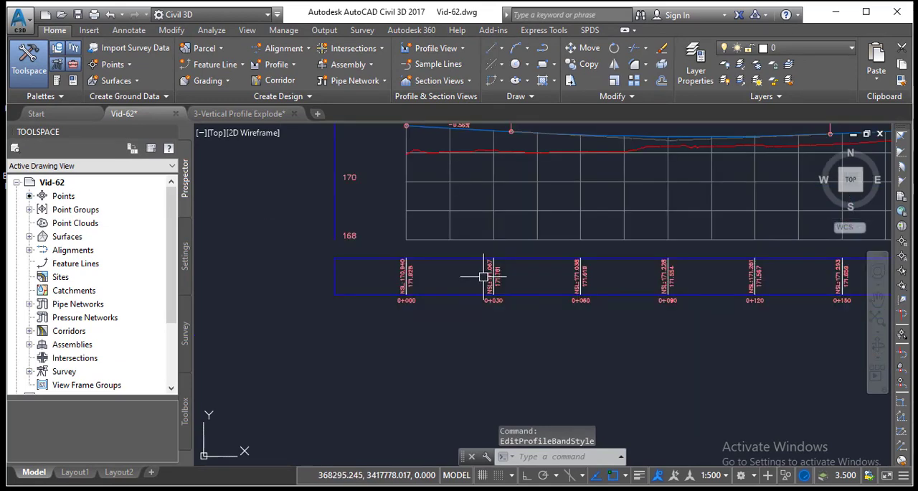
{"action": "scroll", "coordinate": [697, 281], "scroll_direction": "up", "scroll_amount": 5}
{"action": "middle_click_drag", "start_coordinate": [697, 280], "coordinate": [417, 285]}
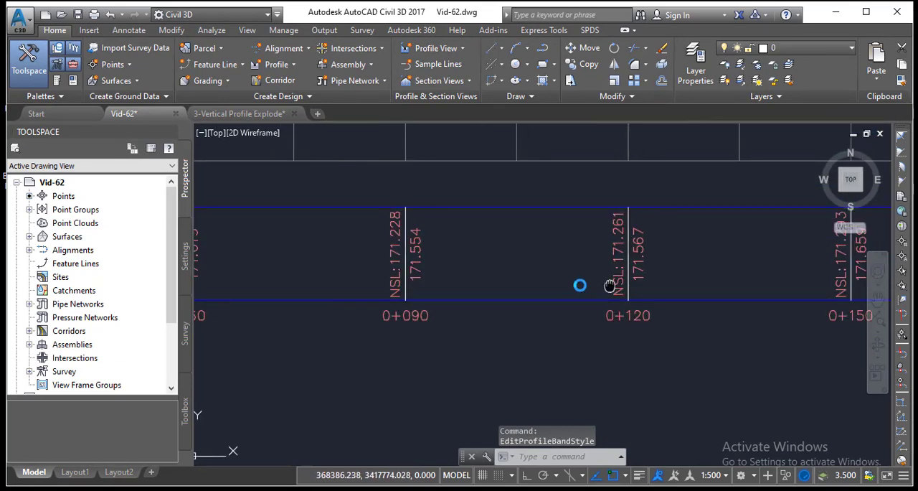
{"action": "middle_click_drag", "start_coordinate": [580, 284], "coordinate": [423, 276]}
{"action": "middle_click_drag", "start_coordinate": [656, 266], "coordinate": [468, 268]}
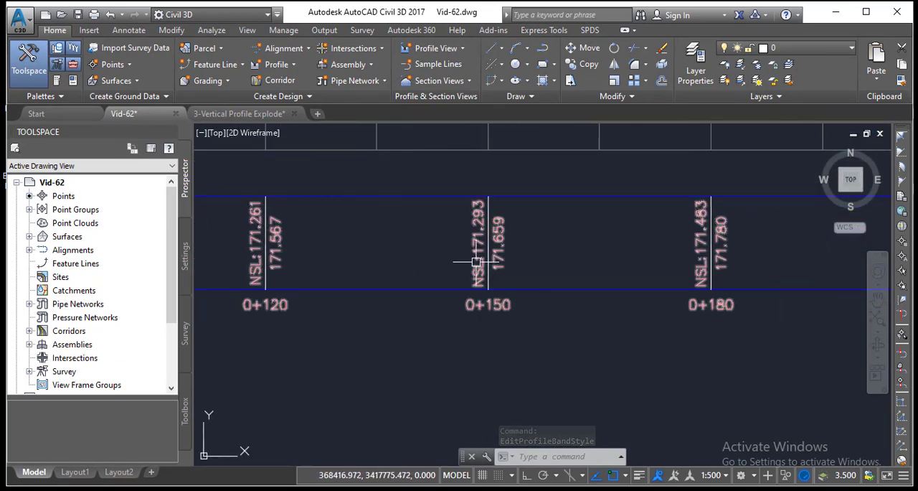
{"action": "scroll", "coordinate": [470, 262], "scroll_direction": "up", "scroll_amount": 2}
{"action": "scroll", "coordinate": [484, 238], "scroll_direction": "down", "scroll_amount": 4}
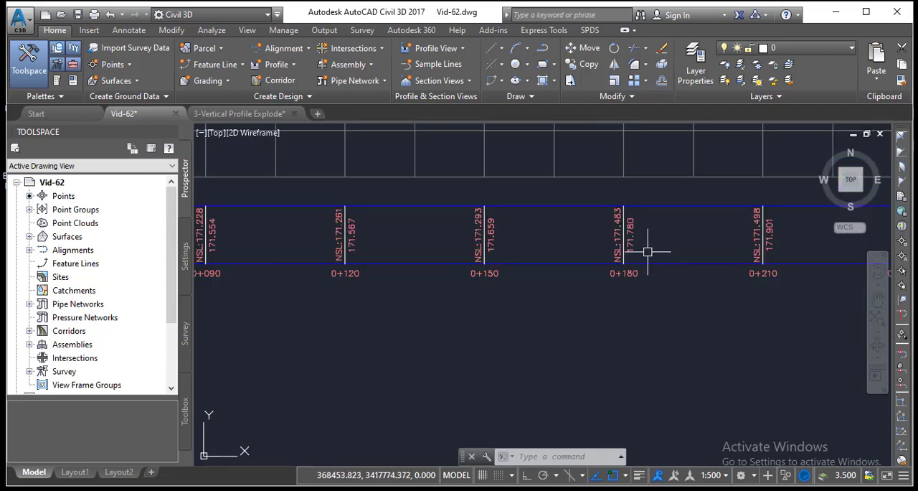
{"action": "scroll", "coordinate": [617, 247], "scroll_direction": "up", "scroll_amount": 2}
{"action": "scroll", "coordinate": [599, 240], "scroll_direction": "down", "scroll_amount": 4}
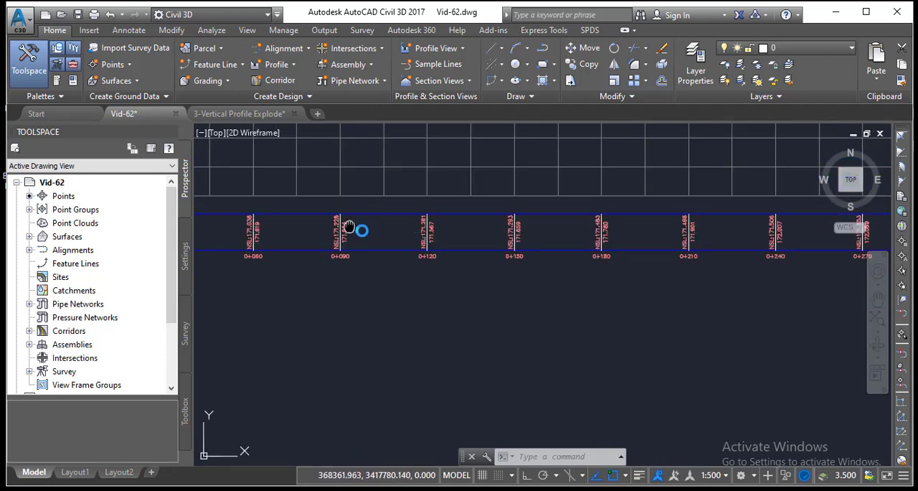
{"action": "middle_click_drag", "start_coordinate": [359, 227], "coordinate": [588, 240]}
Step: Reopen the band style from the label group at station 0+060 and start composing its Major Station label
{"action": "scroll", "coordinate": [484, 250], "scroll_direction": "up", "scroll_amount": 4}
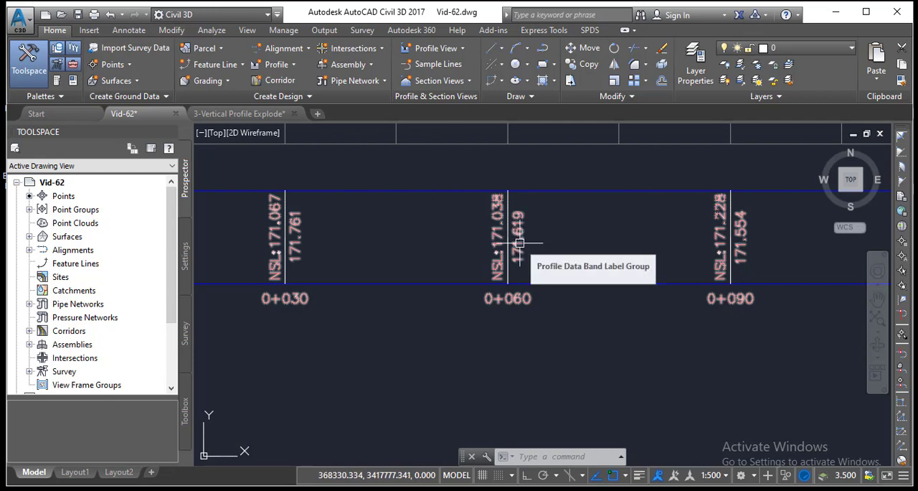
{"action": "left_click", "coordinate": [517, 236]}
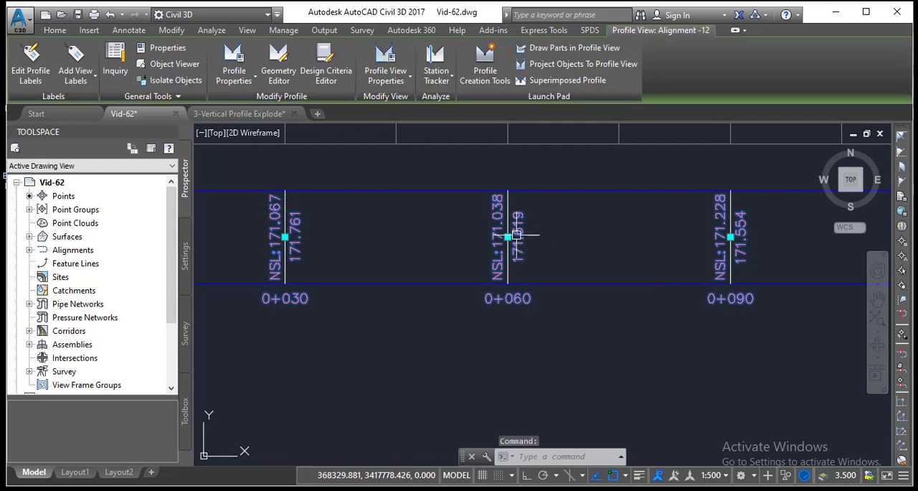
{"action": "right_click", "coordinate": [518, 233]}
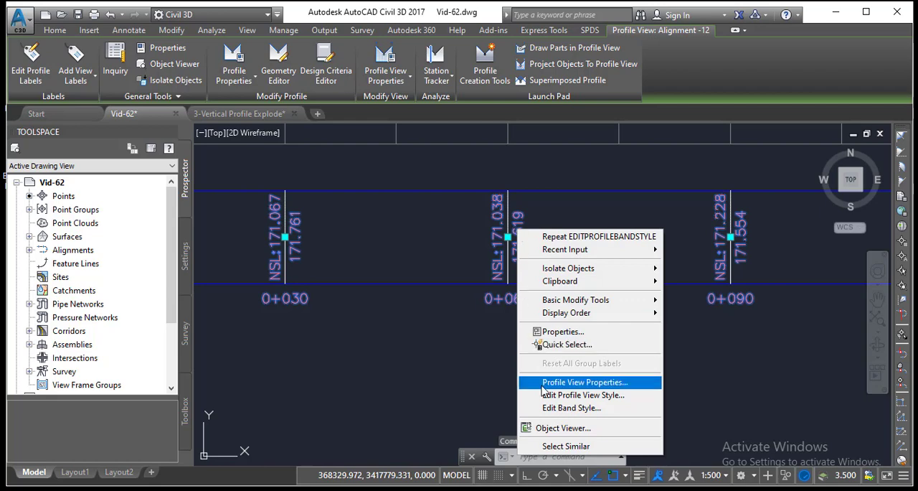
{"action": "left_click", "coordinate": [547, 408]}
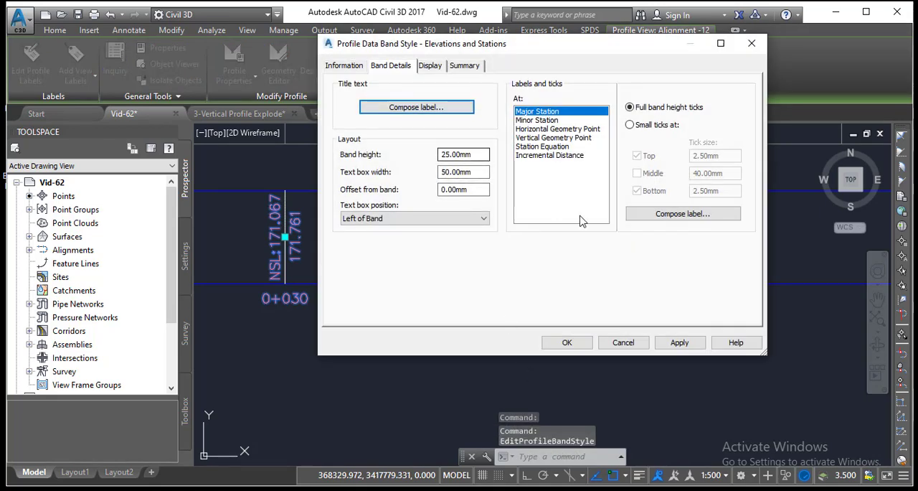
{"action": "left_click", "coordinate": [661, 218]}
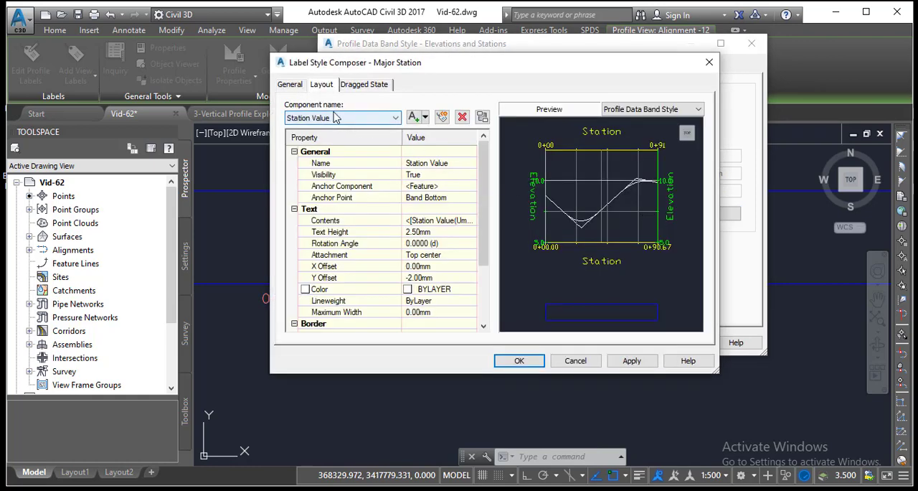
Step: Add the prefix "PGL:" before the Profile2 Elevation field in the FG Elevation component's contents
{"action": "left_click", "coordinate": [337, 118]}
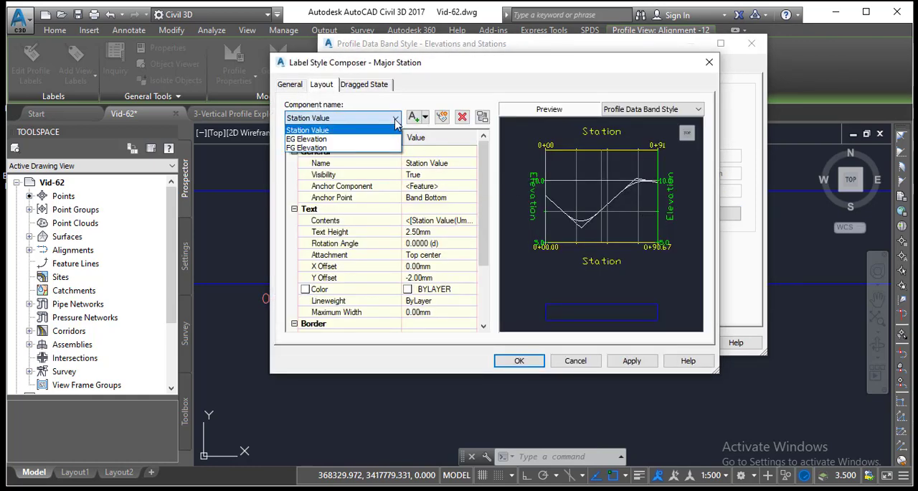
{"action": "left_click", "coordinate": [302, 148]}
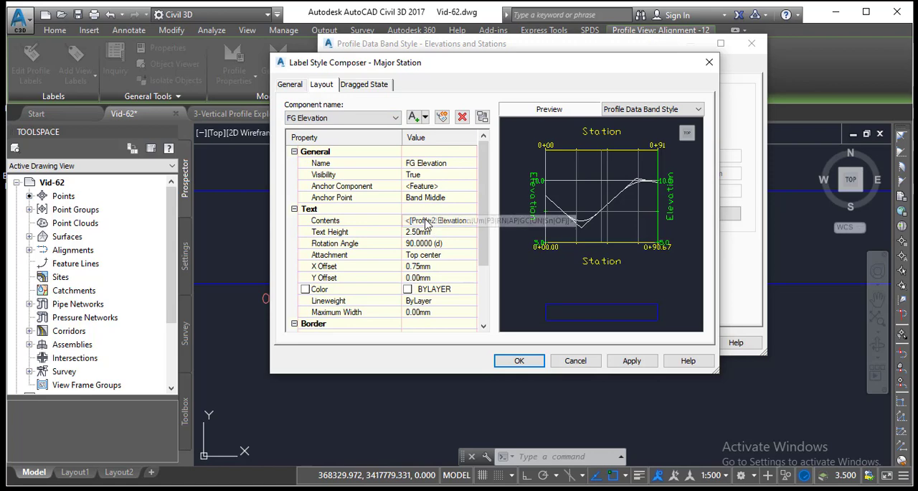
{"action": "left_click", "coordinate": [435, 221]}
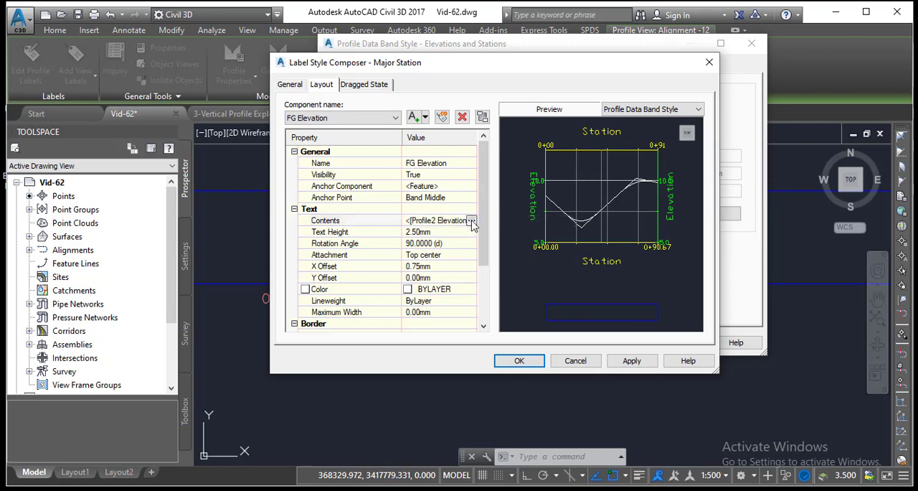
{"action": "left_click", "coordinate": [471, 221]}
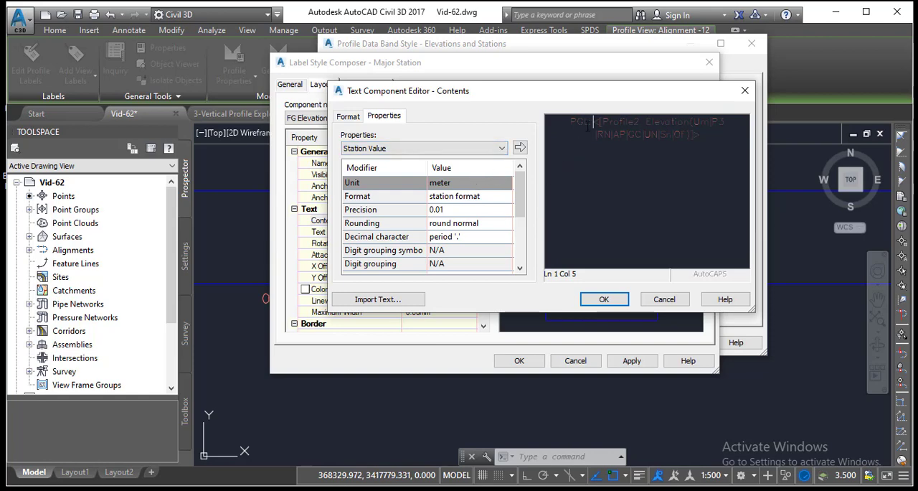
{"action": "left_click", "coordinate": [605, 300]}
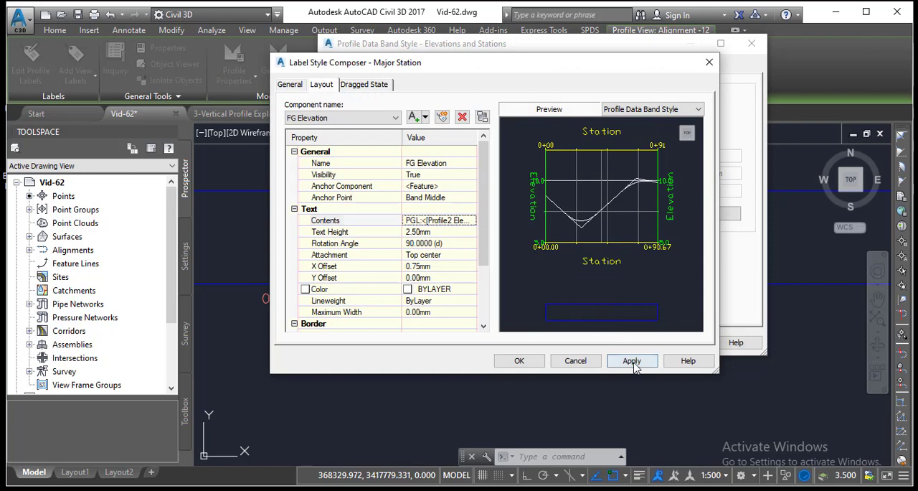
Step: Apply and accept the FG Elevation prefix change in the Major Station label and the Elevations and Stations band style
{"action": "left_click", "coordinate": [633, 364]}
{"action": "left_click", "coordinate": [518, 361]}
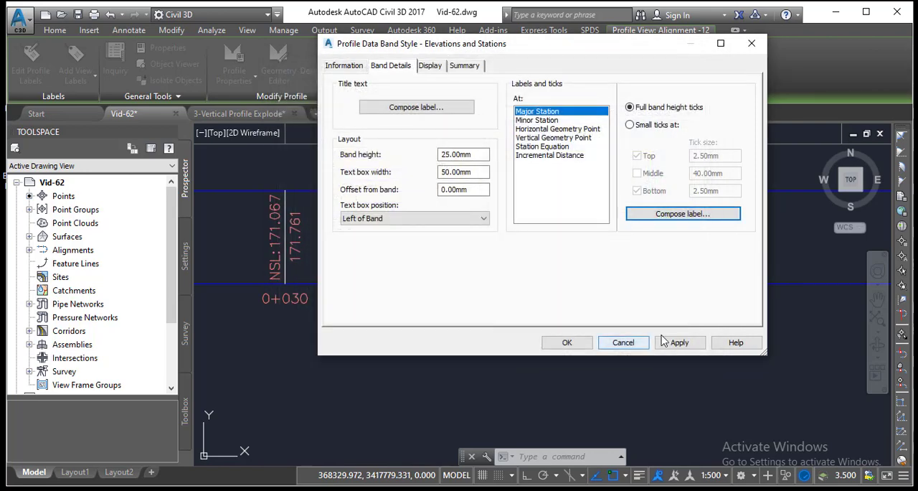
{"action": "left_click", "coordinate": [678, 343]}
{"action": "left_click", "coordinate": [577, 343]}
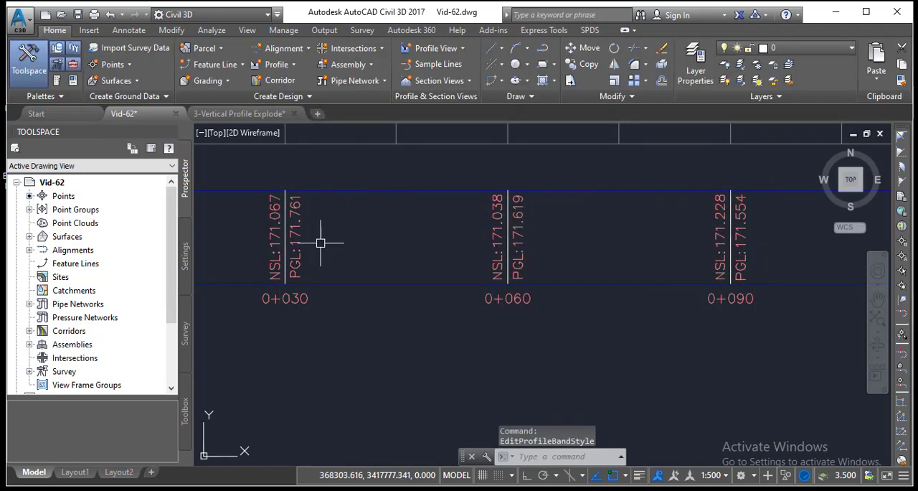
Step: Examine the NSL and PGL elevation labels along the data band and the overall profile view
{"action": "scroll", "coordinate": [414, 251], "scroll_direction": "down", "scroll_amount": 4}
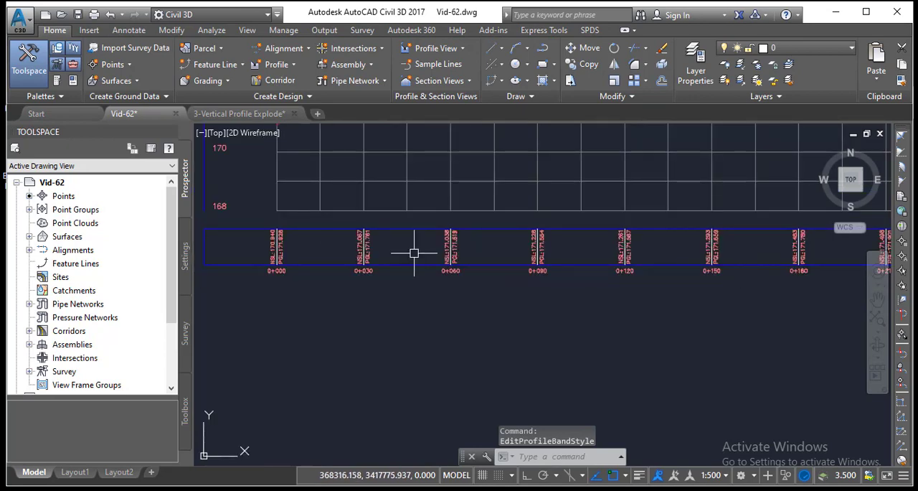
{"action": "scroll", "coordinate": [414, 252], "scroll_direction": "down", "scroll_amount": 5}
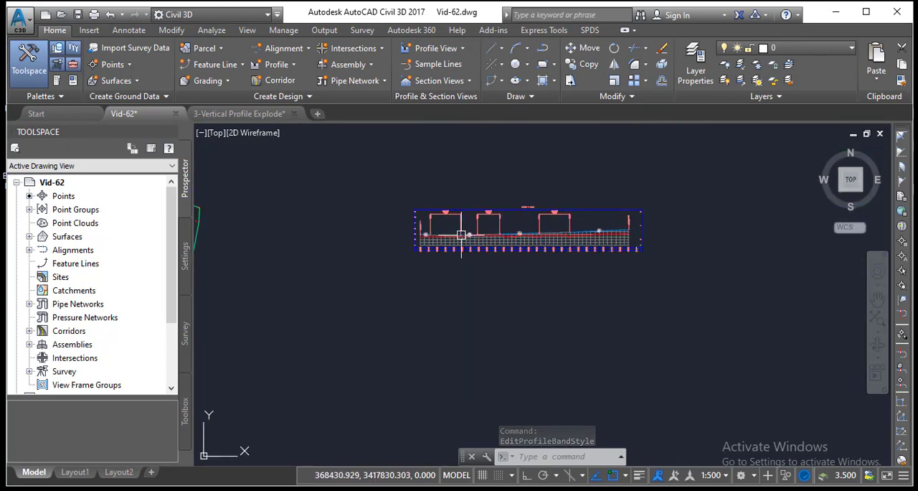
{"action": "scroll", "coordinate": [462, 236], "scroll_direction": "up", "scroll_amount": 8}
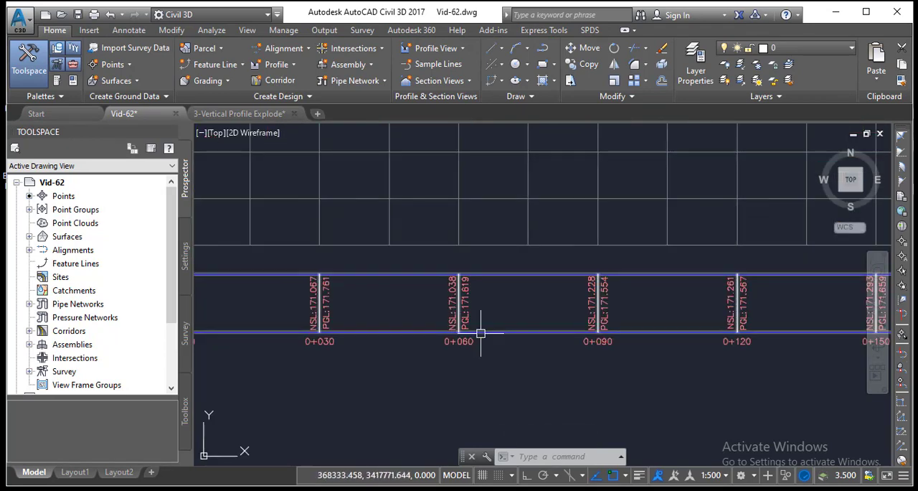
{"action": "scroll", "coordinate": [481, 333], "scroll_direction": "up", "scroll_amount": 5}
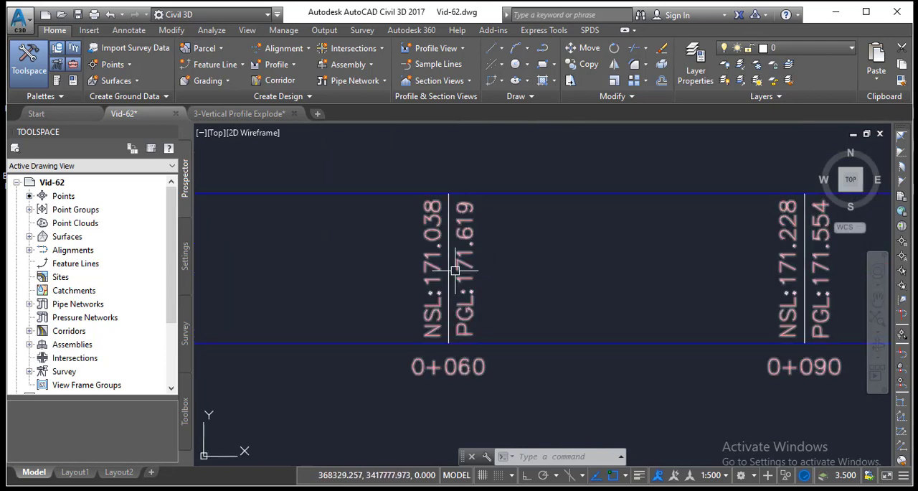
{"action": "scroll", "coordinate": [455, 269], "scroll_direction": "down", "scroll_amount": 12}
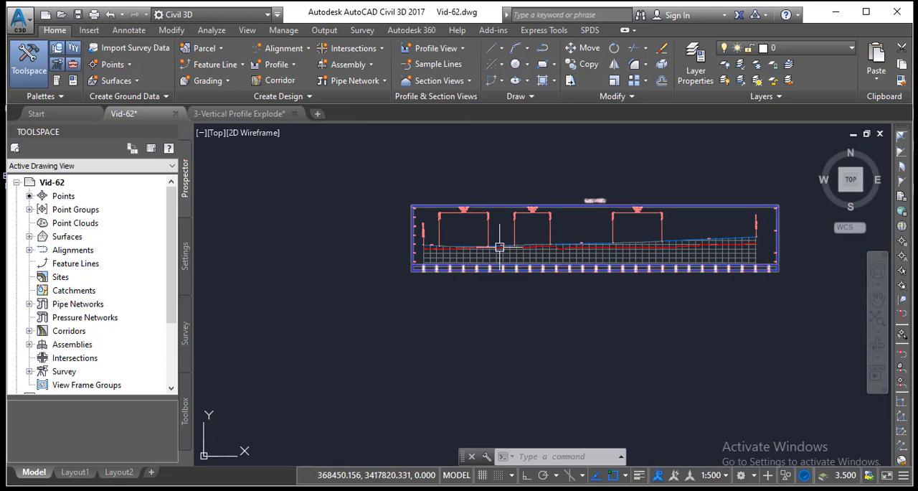
{"action": "scroll", "coordinate": [500, 248], "scroll_direction": "up", "scroll_amount": 4}
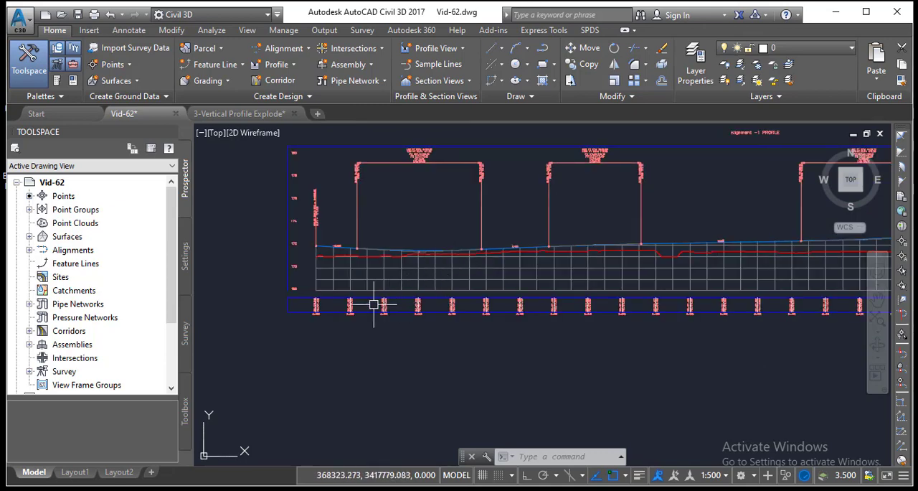
{"action": "scroll", "coordinate": [342, 305], "scroll_direction": "up", "scroll_amount": 8}
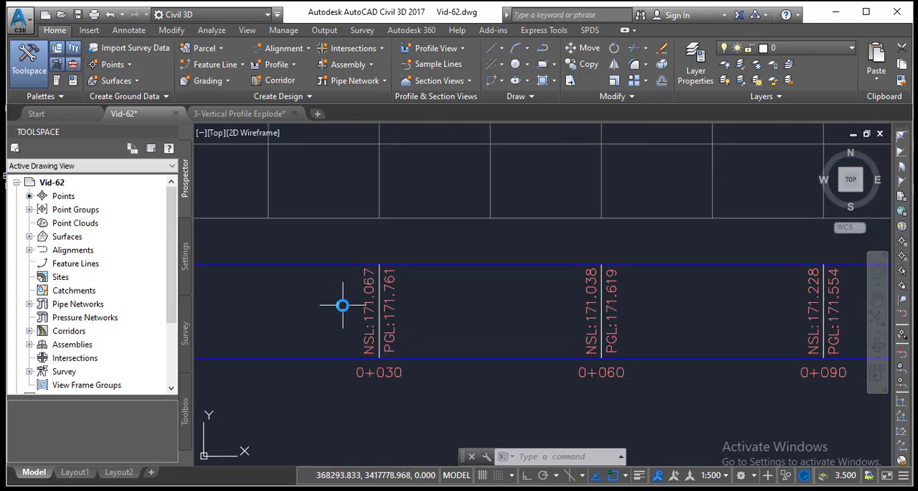
{"action": "scroll", "coordinate": [342, 305], "scroll_direction": "down", "scroll_amount": 10}
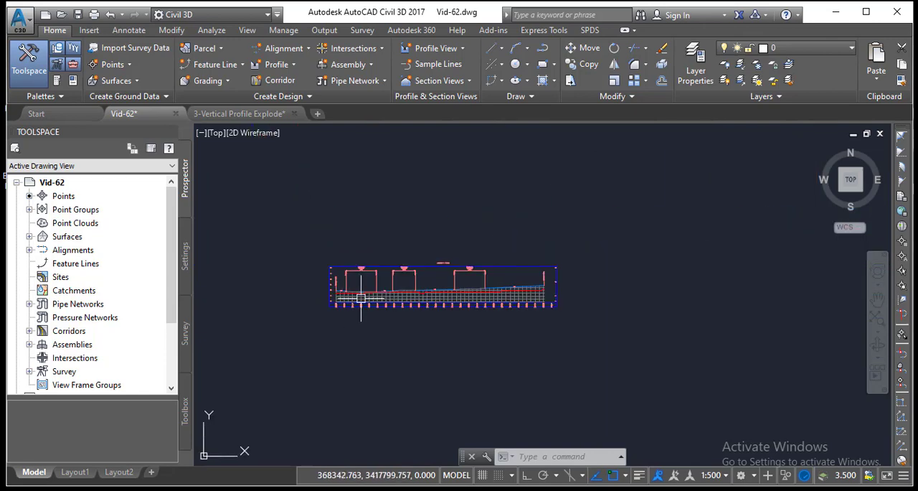
{"action": "scroll", "coordinate": [368, 294], "scroll_direction": "up", "scroll_amount": 3}
{"action": "middle_click_drag", "start_coordinate": [368, 294], "coordinate": [412, 277]}
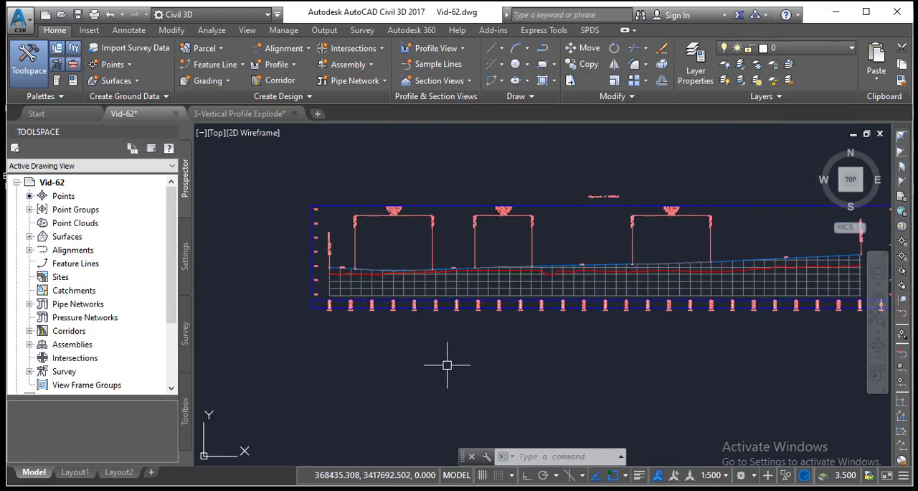